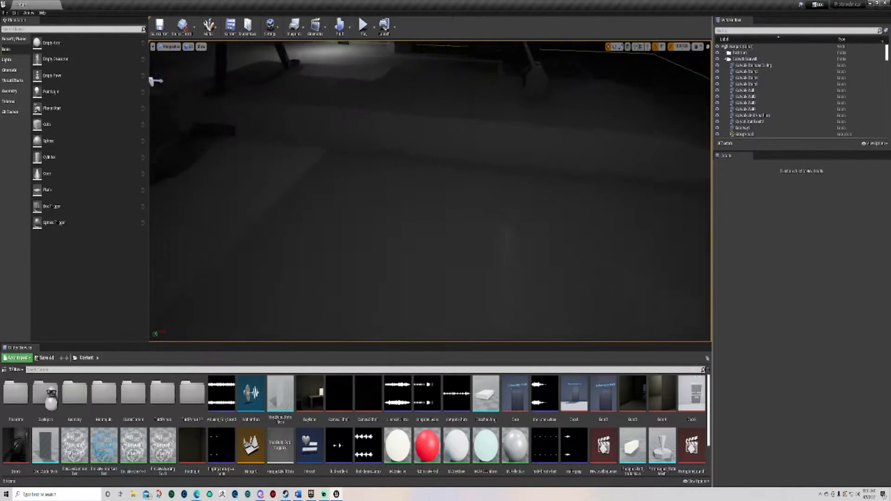
Open the existing Door1 level sequence and dock its Sequencer beside the Content Browser
double_click(576, 397)
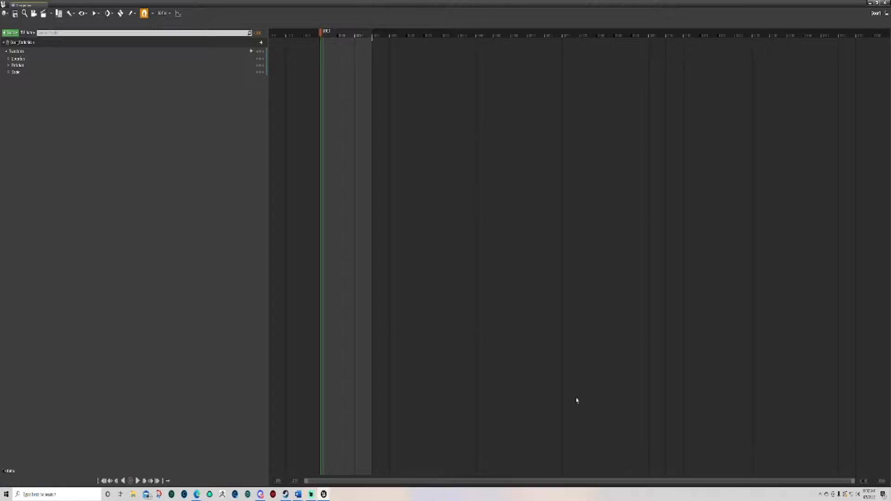
left_click_drag(19, 4, 58, 348)
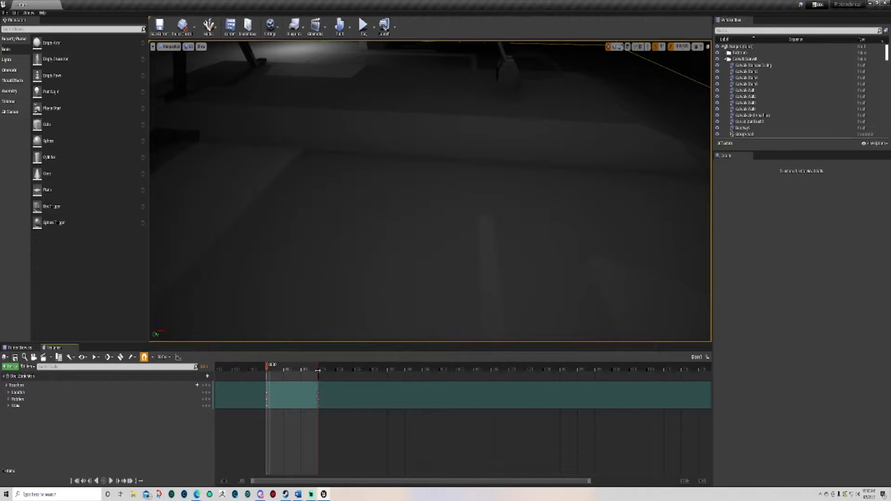
right_click_drag(316, 260, 550, 214)
key("w")
key("a")
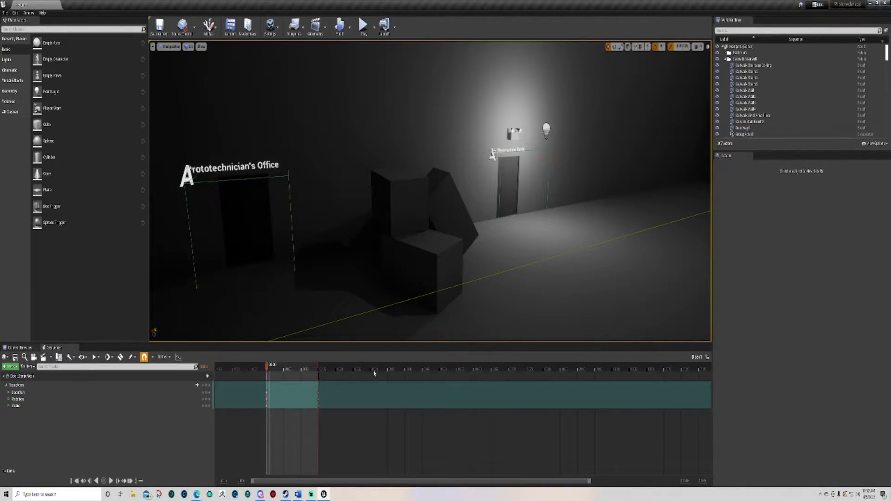
mouse_move(318, 366)
left_mouse_down()
mouse_move(371, 375)
mouse_move(322, 368)
left_mouse_up()
right_click_drag(430, 191, 485, 232)
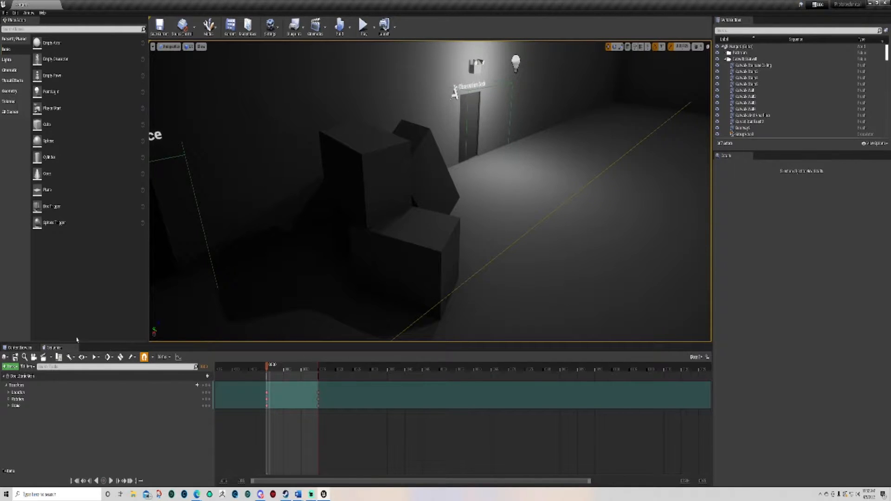
Place a Box geometry brush on the floor near the Observation Deck door and scale it into a thin, door-shaped slab
left_click(26, 347)
right_click_drag(524, 233, 583, 207)
key("w")
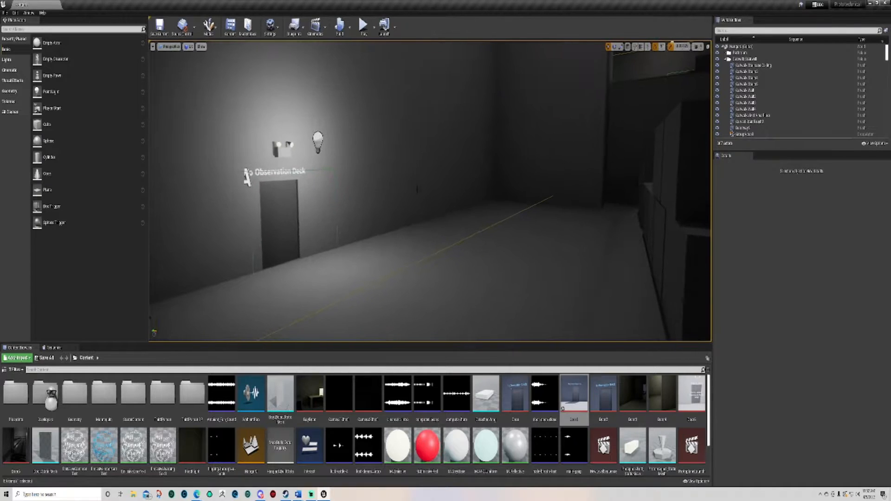
left_click(15, 92)
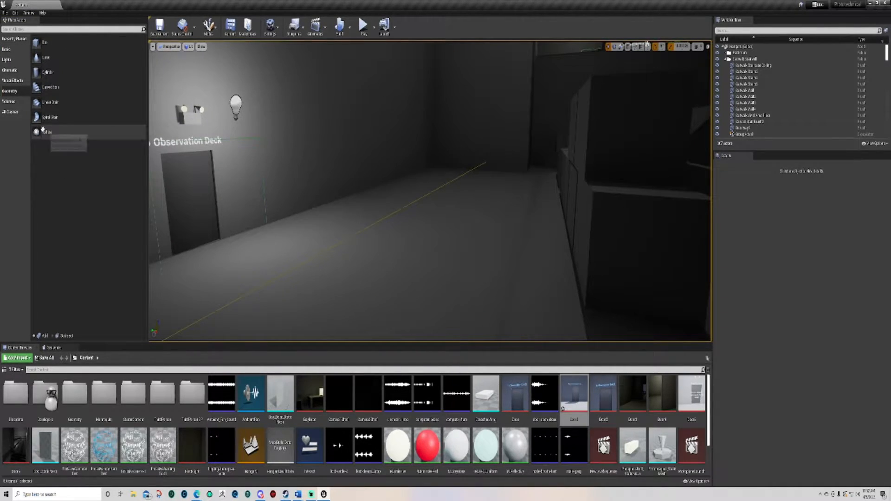
left_click(46, 42)
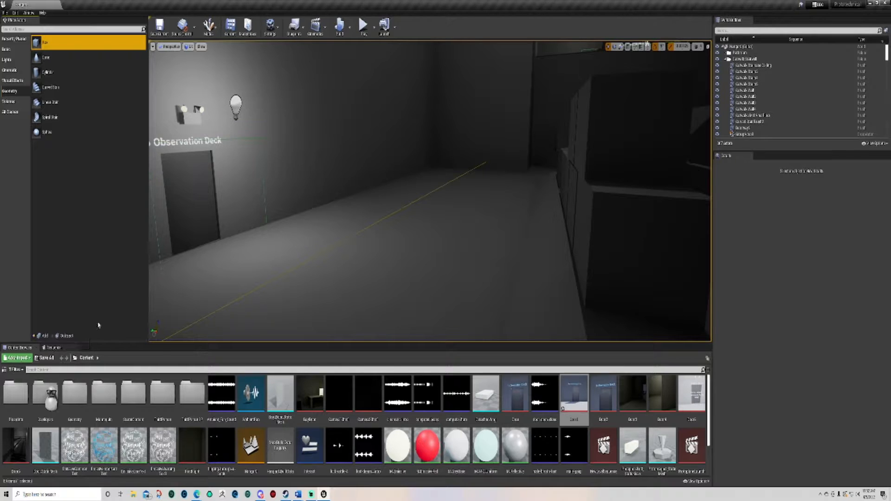
right_click_drag(430, 191, 471, 246)
left_click_drag(56, 41, 266, 195)
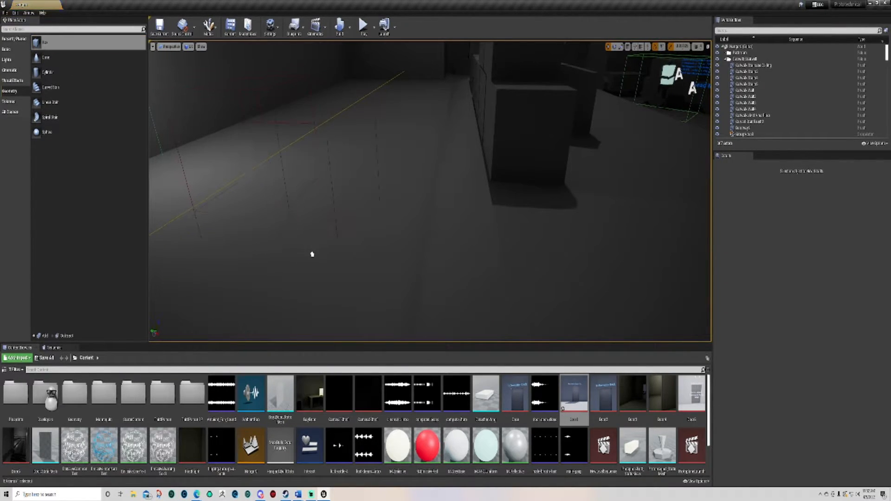
left_click_drag(312, 255, 312, 254)
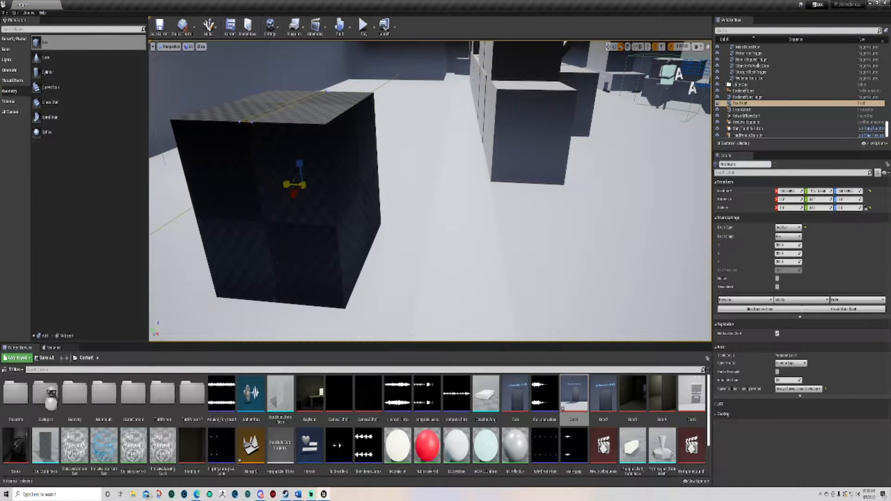
left_click_drag(357, 204, 357, 204)
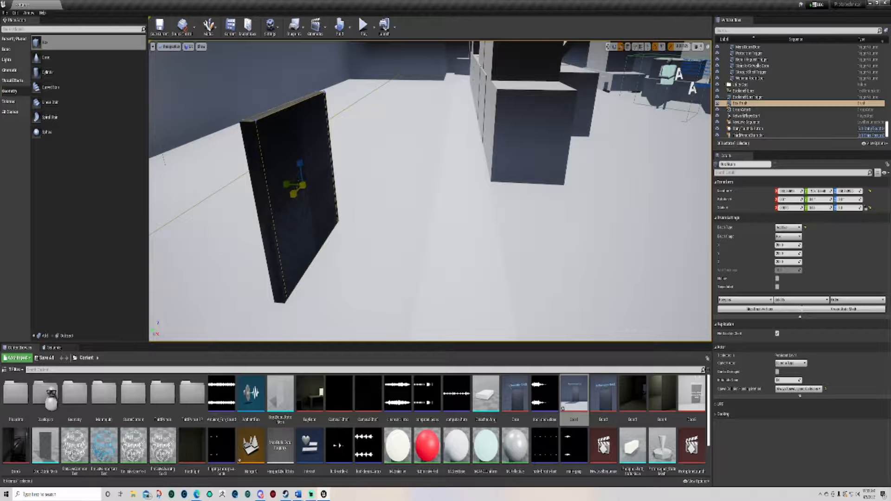
left_click_drag(294, 193, 294, 194)
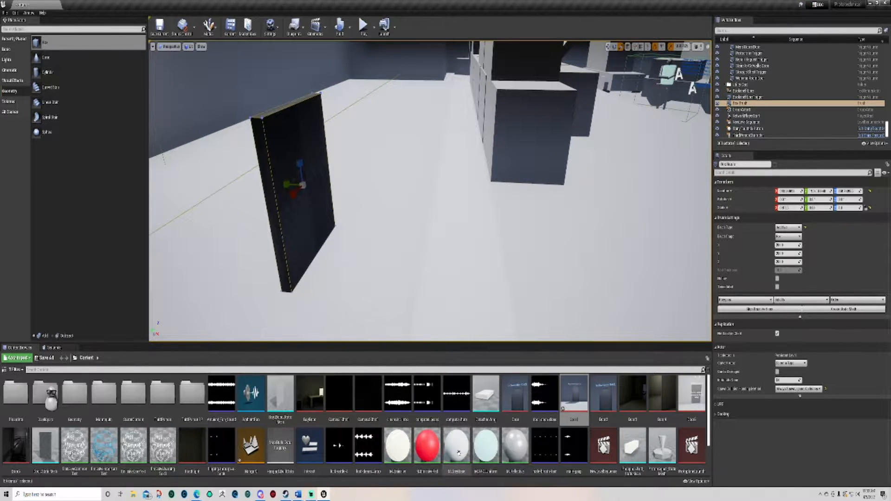
Apply the glossy grey material from the project's content to the large front face of the door slab
mouse_move(508, 453)
left_mouse_down()
mouse_move(264, 130)
mouse_move(827, 197)
mouse_move(563, 195)
mouse_move(485, 444)
mouse_move(509, 446)
left_mouse_up()
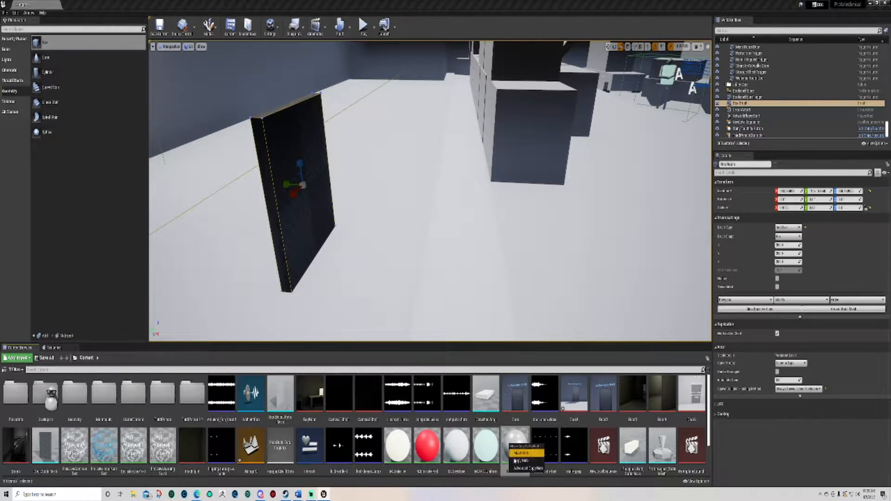
left_click(516, 438)
left_click_drag(516, 437, 276, 147)
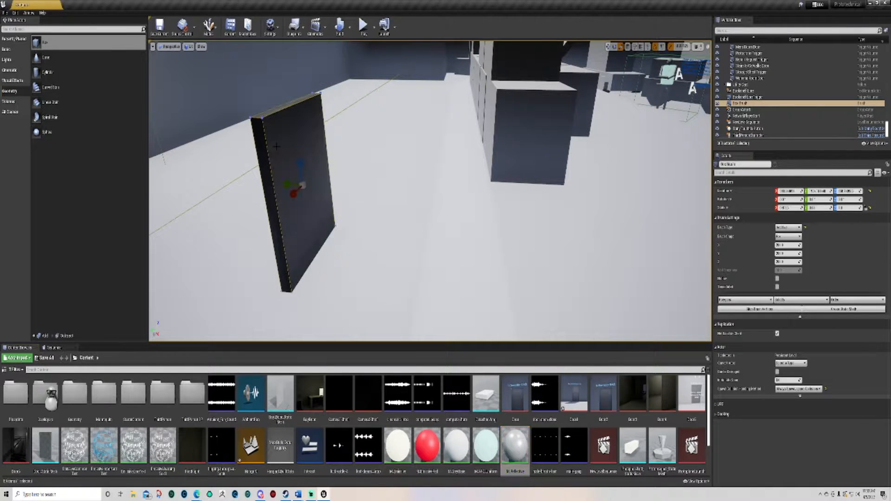
Select all surfaces of the door slab brush and apply the same glossy grey material to them
key("f")
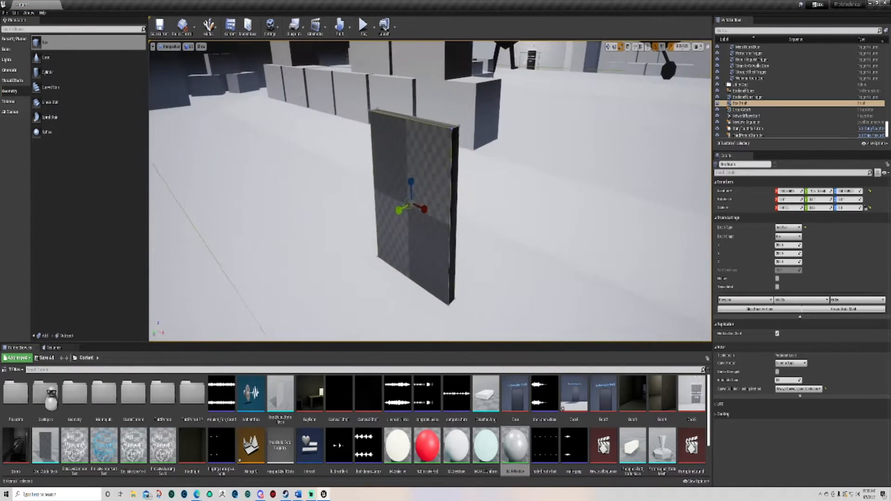
mouse_move(509, 225)
right_mouse_down()
mouse_move(427, 218)
mouse_move(383, 228)
right_mouse_up()
key("d")
left_click(409, 185)
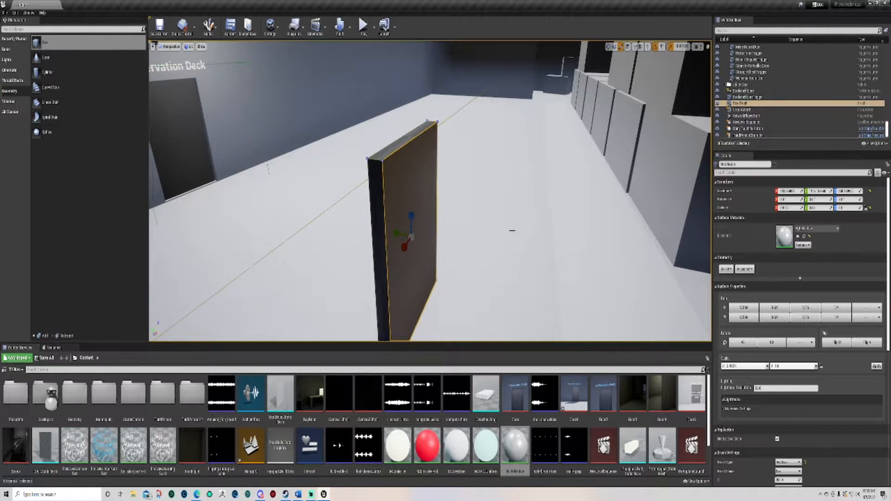
key("shift+b")
key("a")
right_click_drag(316, 204, 445, 225)
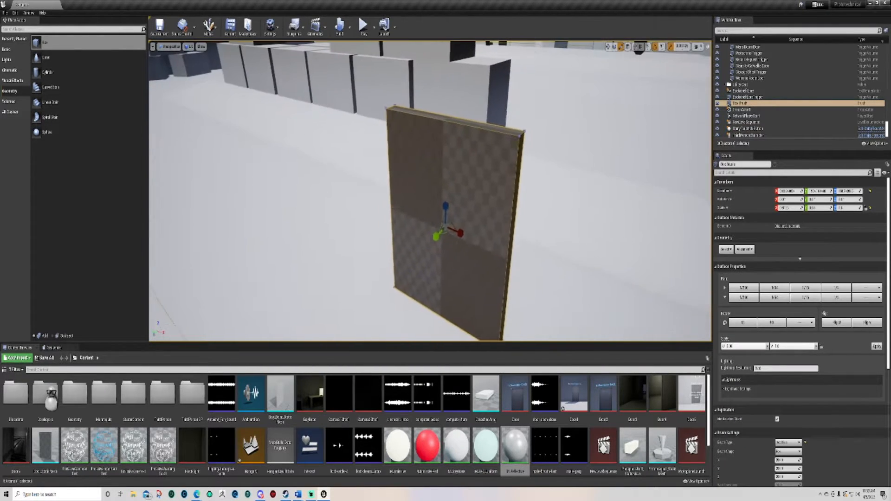
left_click_drag(515, 446, 489, 158)
Examine the door slab from all sides to check how the material covers its faces
key("d")
mouse_move(600, 159)
right_mouse_down()
mouse_move(520, 158)
mouse_move(454, 181)
mouse_move(380, 167)
mouse_move(315, 172)
mouse_move(251, 195)
mouse_move(222, 181)
mouse_move(209, 190)
mouse_move(162, 186)
right_mouse_up()
key("w")
key("d")
key("s")
key("d")
mouse_move(540, 216)
right_mouse_down()
mouse_move(540, 178)
mouse_move(580, 218)
right_mouse_up()
key("a")
key("Escape")
mouse_move(514, 251)
right_mouse_down()
mouse_move(446, 264)
mouse_move(453, 267)
right_mouse_up()
key("d")
left_click(369, 218)
key("w")
mouse_move(369, 218)
right_mouse_down()
mouse_move(364, 232)
mouse_move(371, 204)
mouse_move(348, 211)
mouse_move(360, 208)
right_mouse_up()
key("s")
key("a")
mouse_move(530, 215)
right_mouse_down()
mouse_move(552, 199)
mouse_move(567, 214)
right_mouse_up()
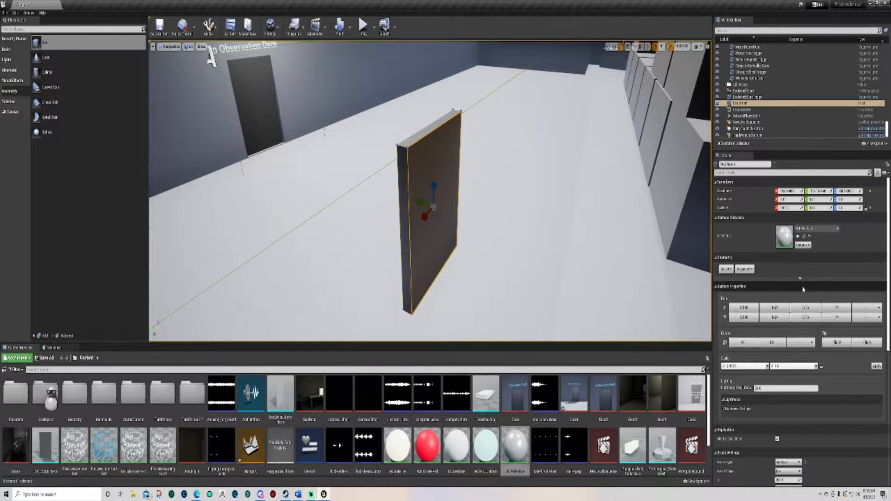
Convert the door slab brush into a static mesh named Demo_Door in the Content folder
left_click(800, 278)
left_click(800, 293)
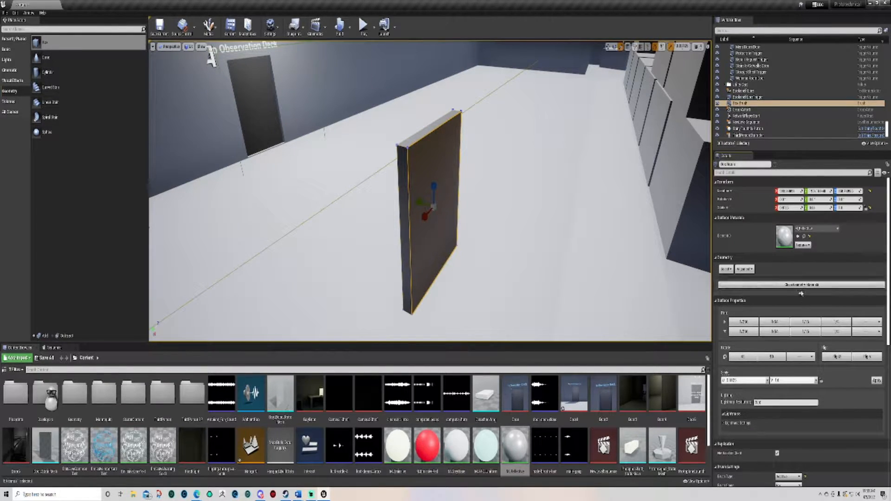
scroll(803, 297, "down", 3)
scroll(810, 335, "down", 2)
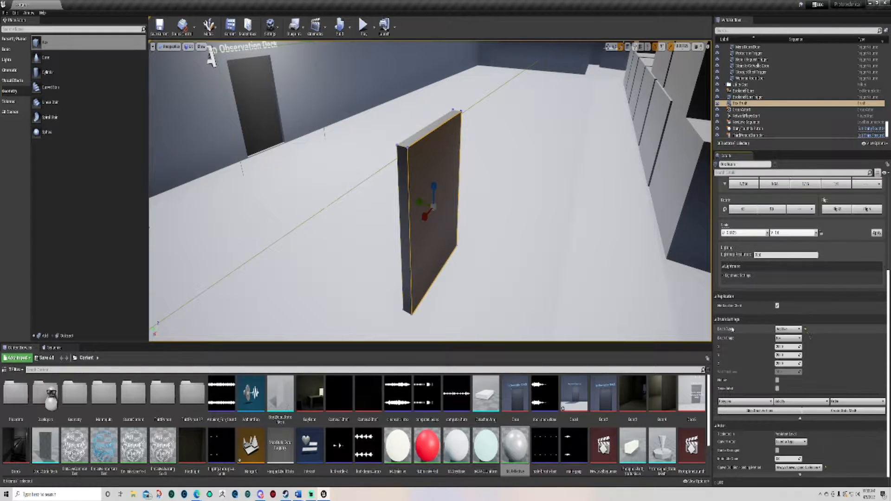
scroll(766, 372, "down", 1)
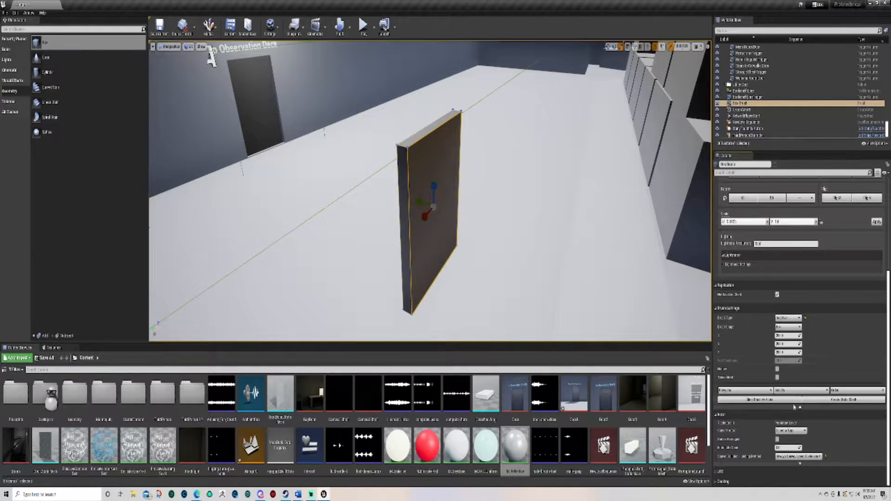
scroll(800, 409, "up", 2)
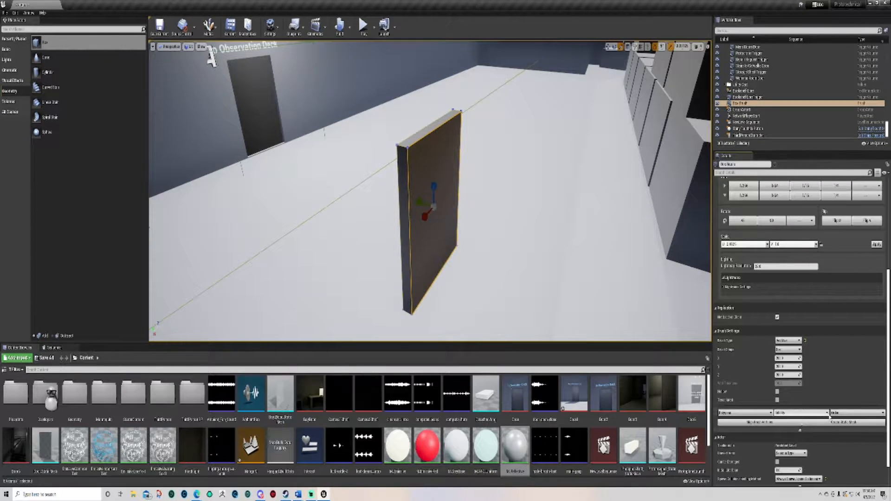
left_click(837, 421)
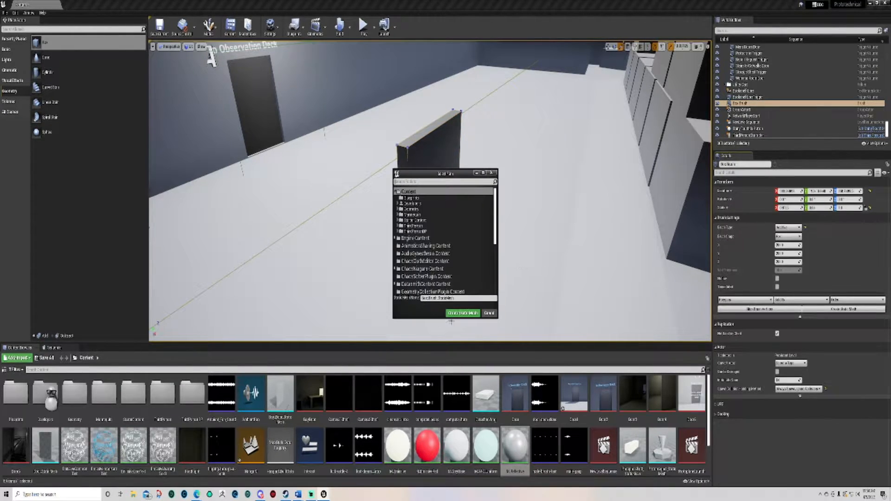
left_click(463, 299)
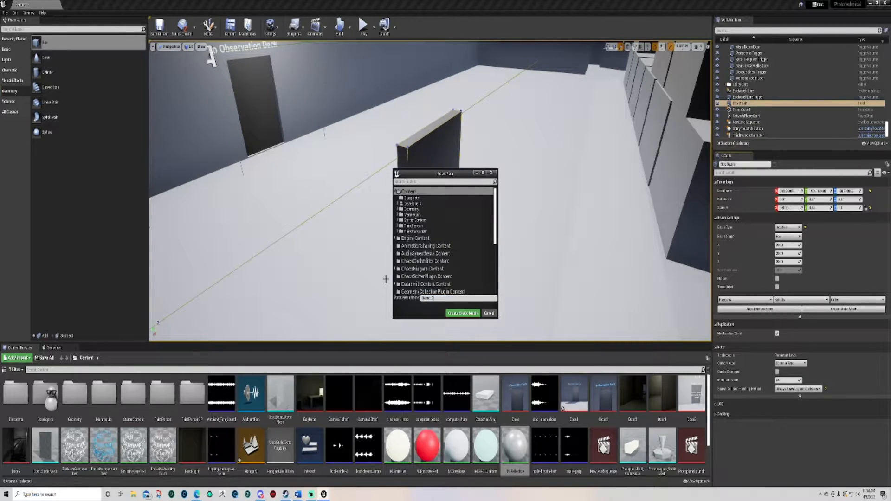
left_click(457, 314)
Locate the Demo_Door mesh asset and open it in a maximized Static Mesh Editor
mouse_move(482, 213)
right_mouse_down()
mouse_move(409, 231)
mouse_move(469, 208)
mouse_move(474, 221)
mouse_move(458, 218)
mouse_move(491, 217)
mouse_move(485, 215)
right_mouse_up()
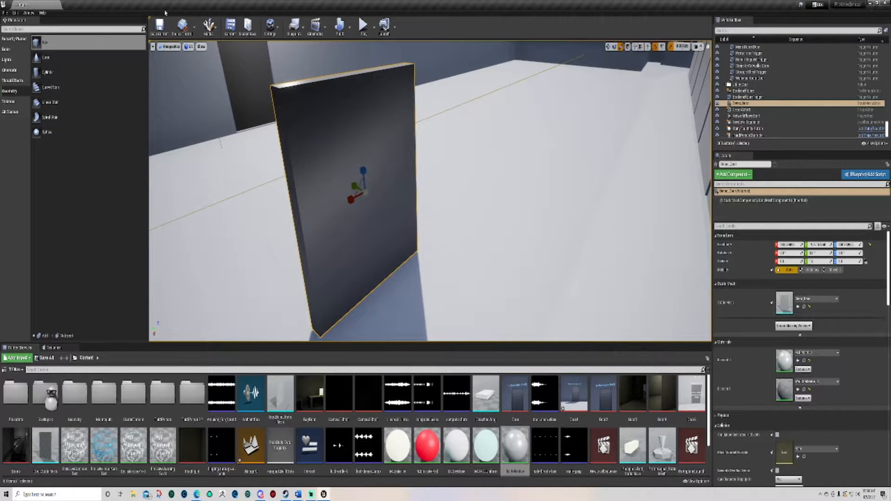
scroll(219, 400, "down", 1)
scroll(218, 397, "up", 1)
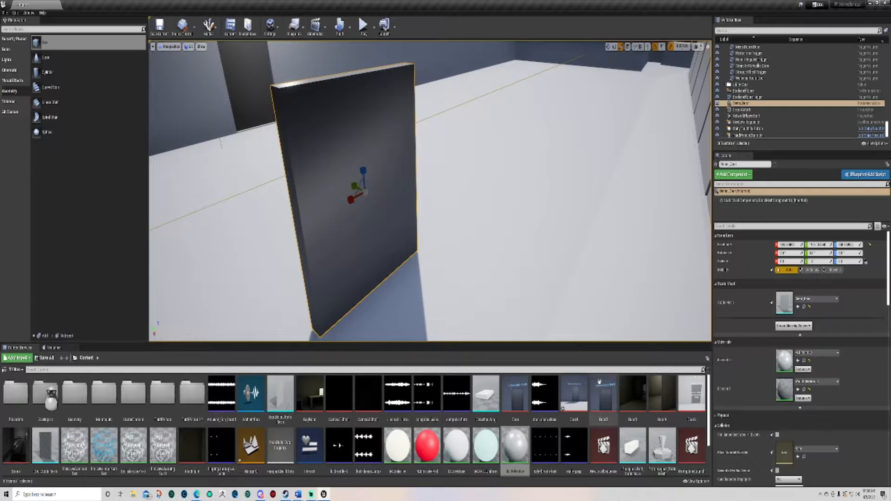
left_click(48, 446)
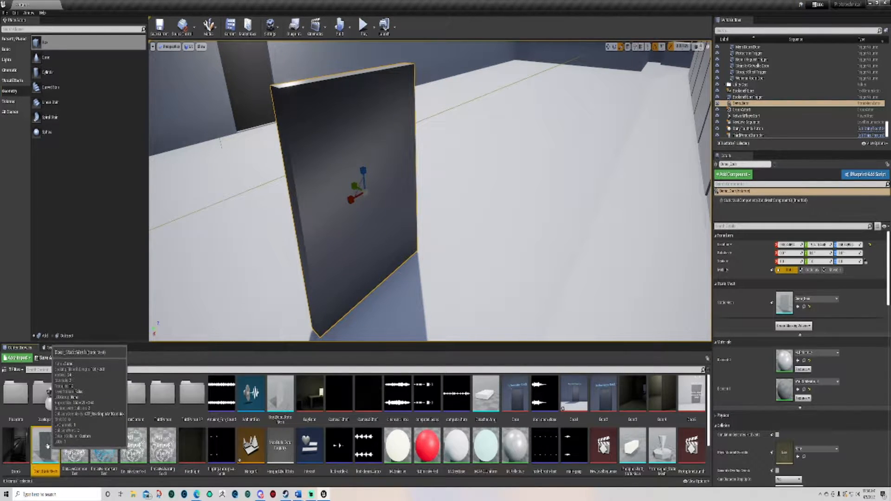
left_click(804, 306)
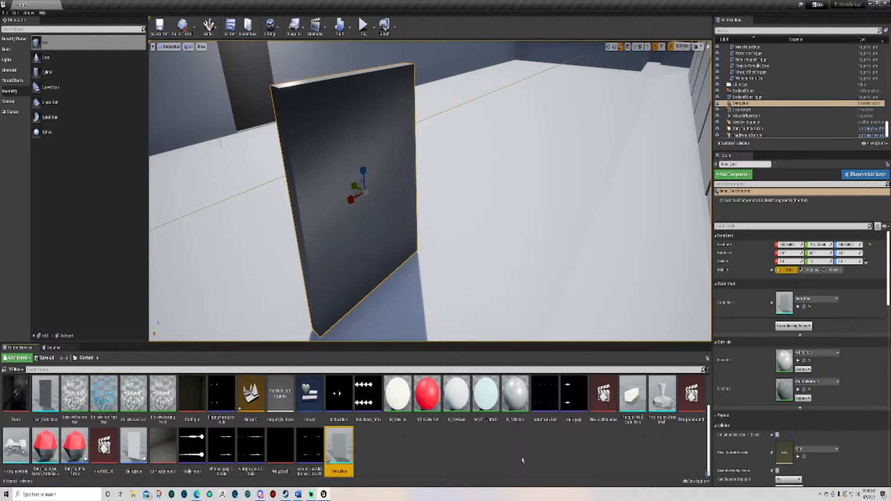
double_click(337, 441)
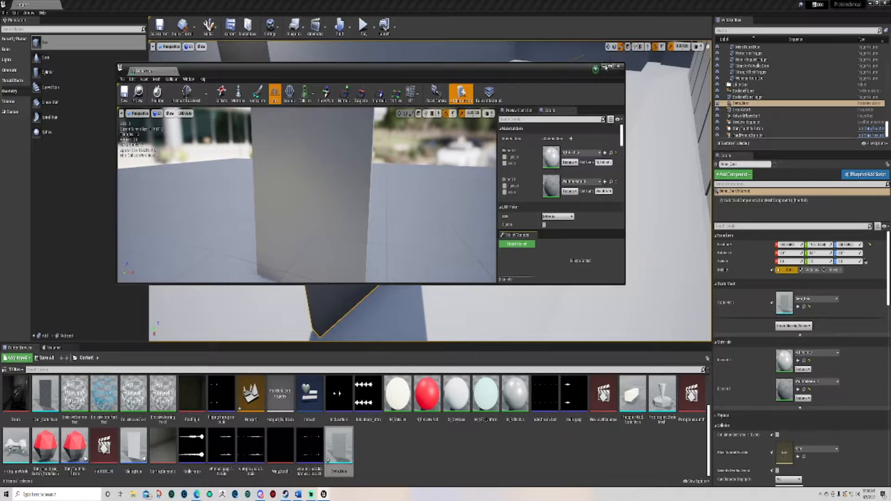
left_click(610, 66)
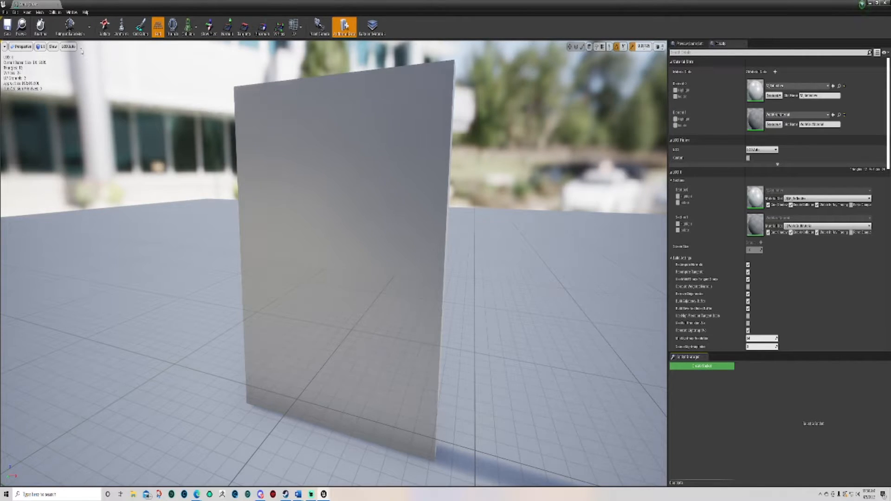
Add a box simplified collision to the Demo_Door mesh and return to the level editor
left_click(53, 12)
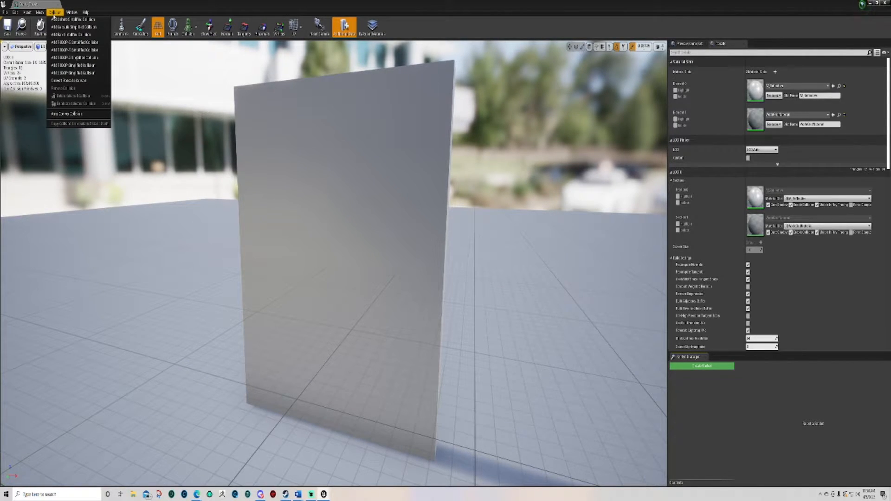
left_click(59, 35)
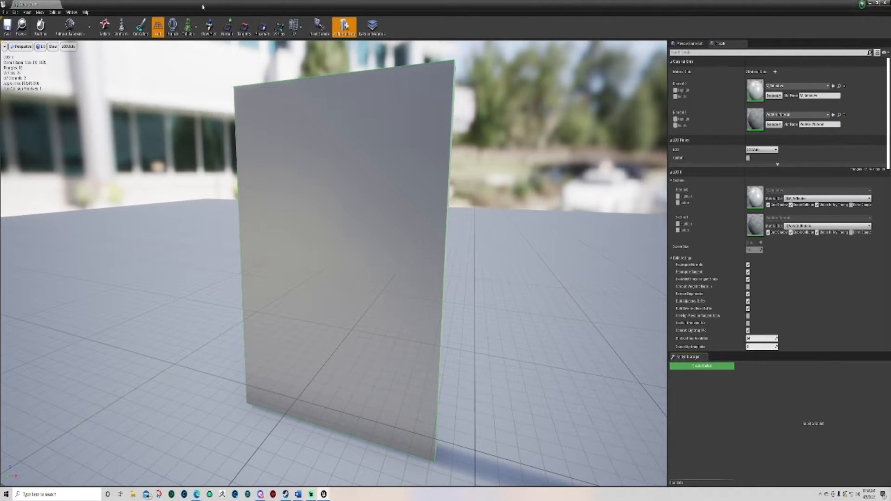
left_click(58, 4)
scroll(636, 442, "up", 2)
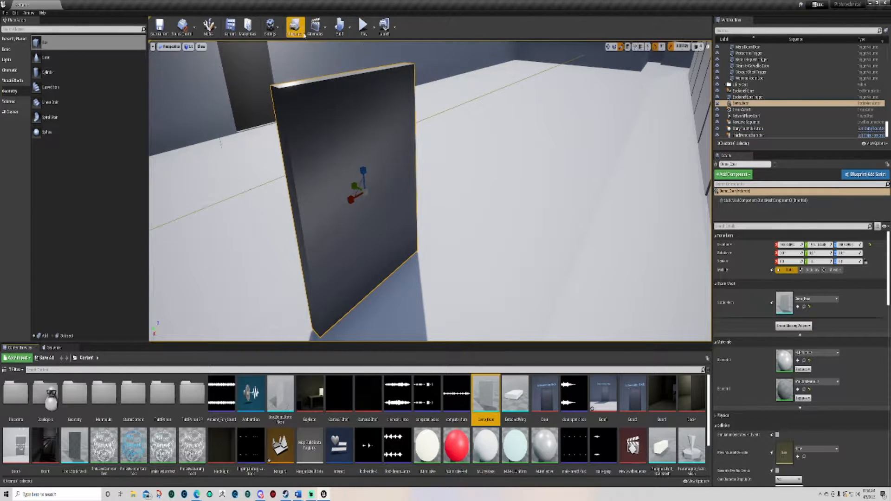
left_click(325, 31)
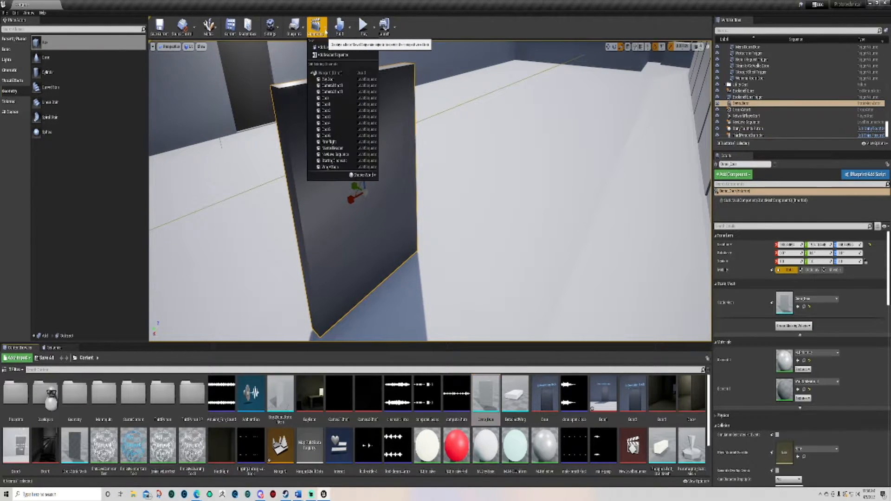
left_click(327, 48)
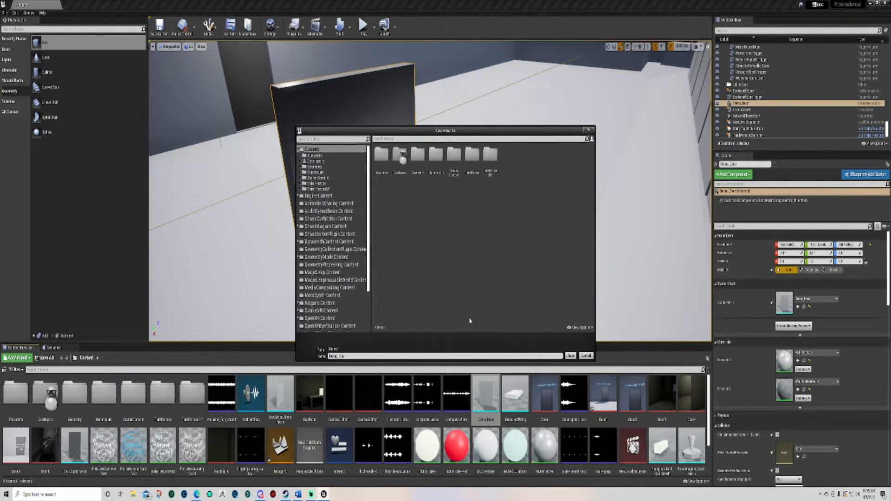
key("Return")
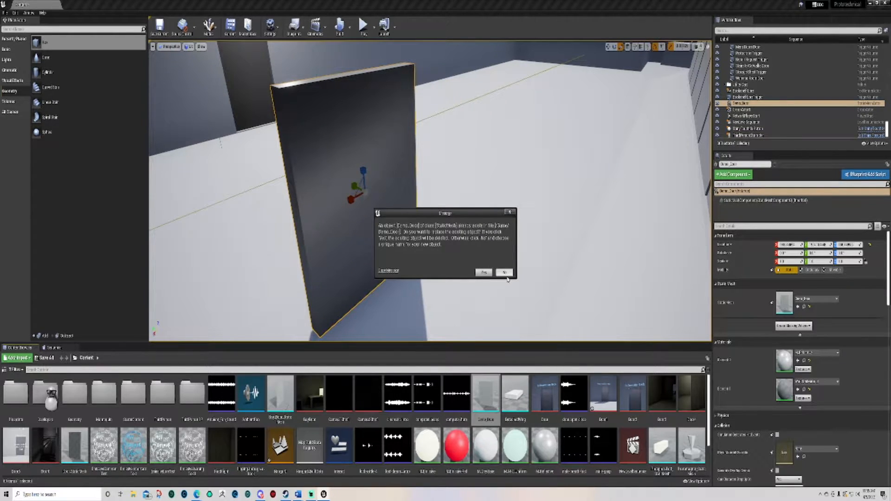
left_click(504, 273)
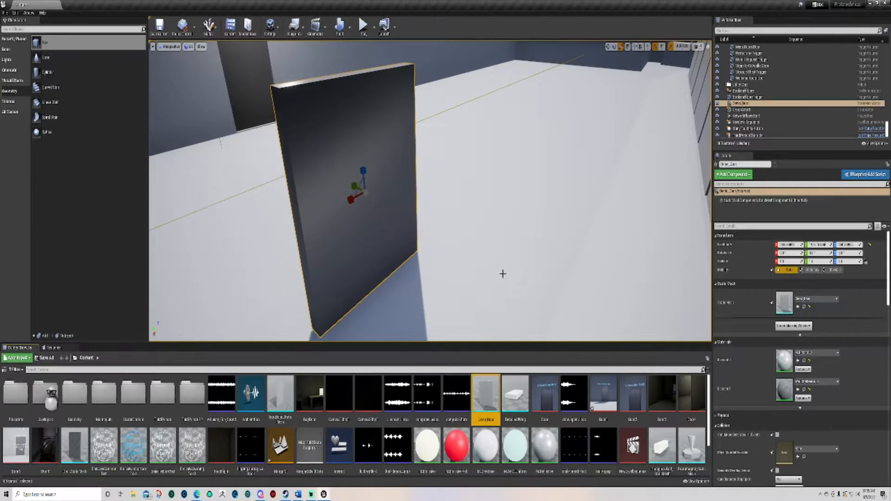
Create a new level sequence named Demo_Door_Sequence in the Content folder
left_click(319, 28)
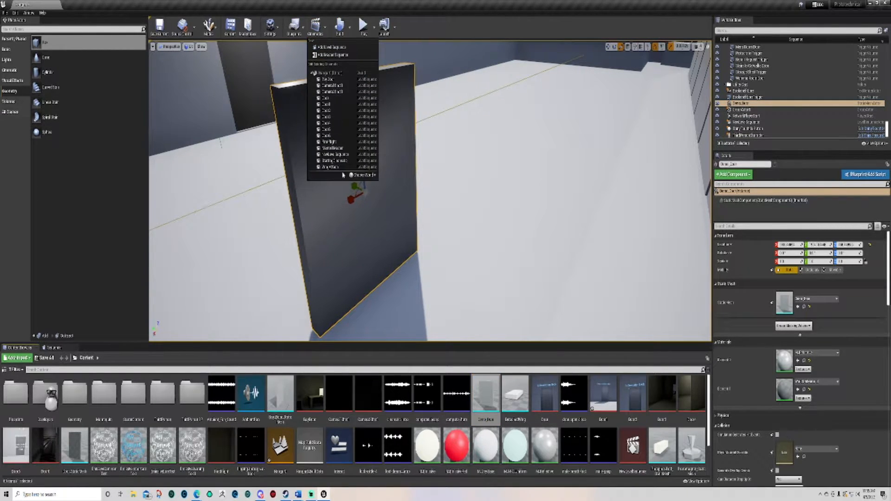
left_click(328, 47)
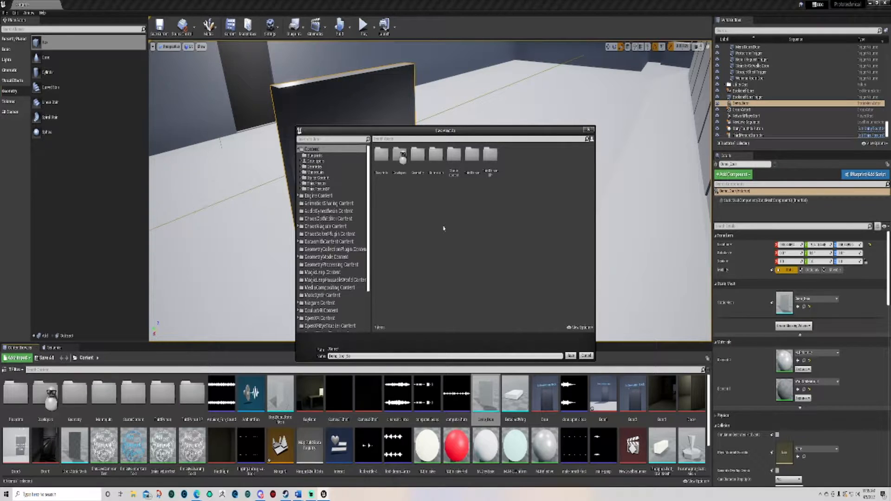
key("Return")
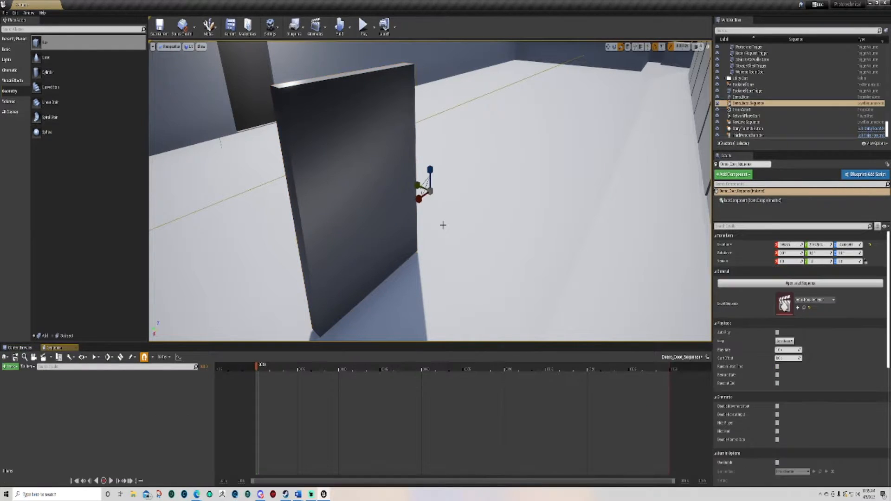
Add the Demo_Door actor to the level sequence as a track
mouse_move(427, 253)
right_mouse_down()
mouse_move(400, 288)
mouse_move(421, 239)
right_mouse_up()
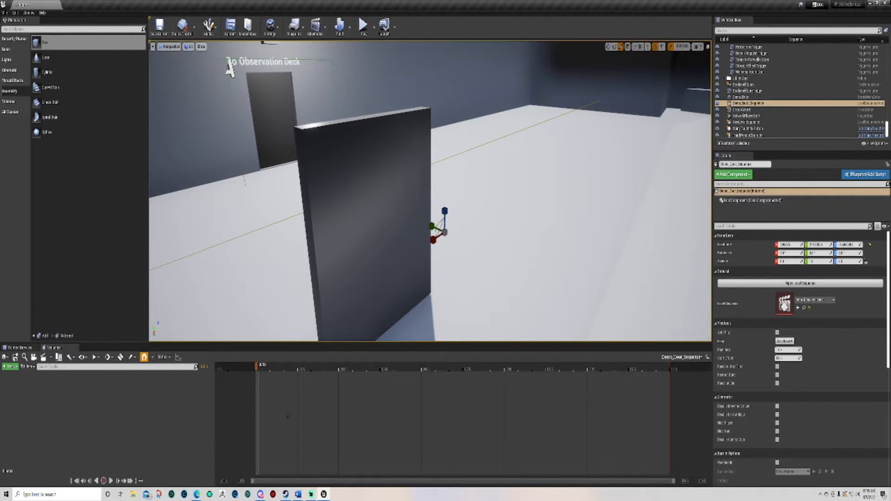
right_click_drag(514, 187, 513, 187)
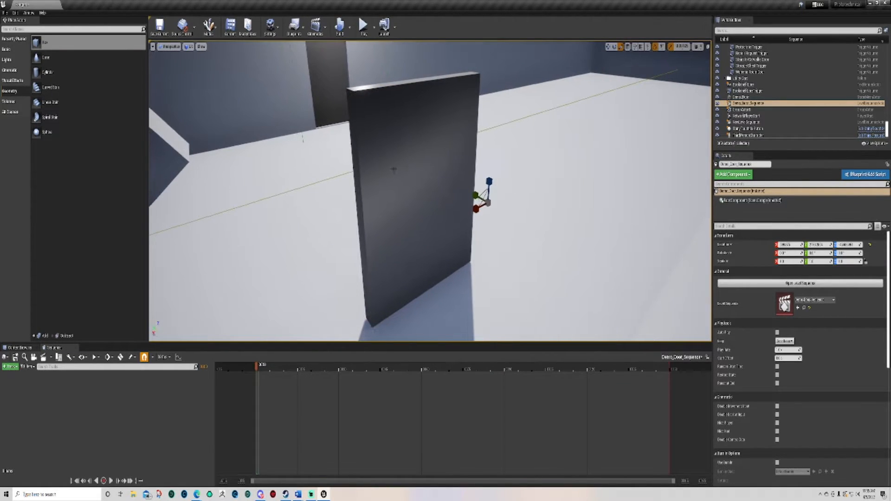
left_click(425, 156)
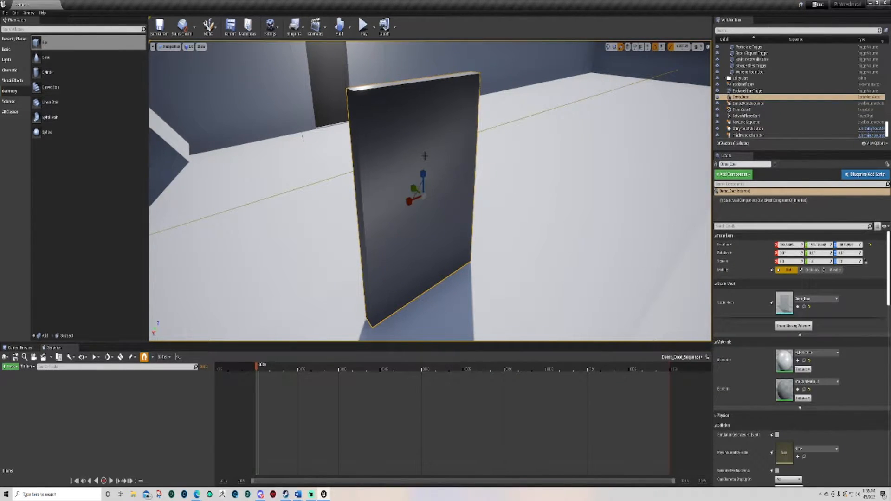
left_click(11, 367)
mouse_move(17, 374)
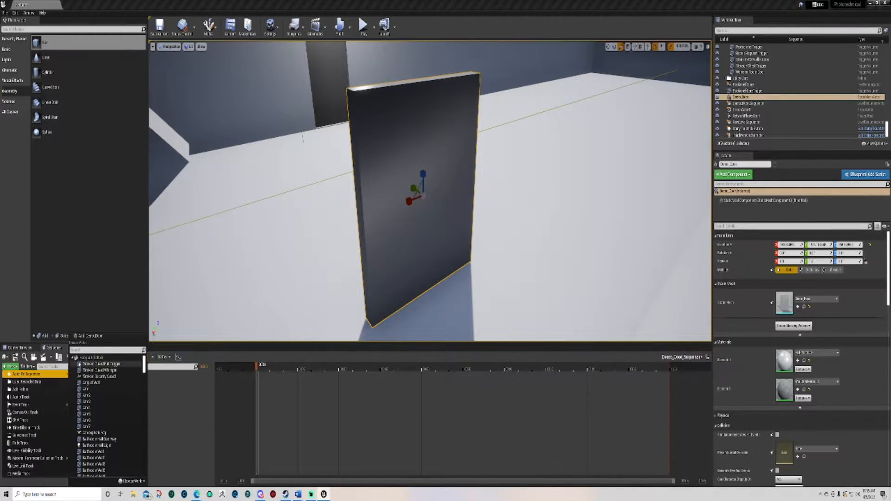
left_click(100, 336)
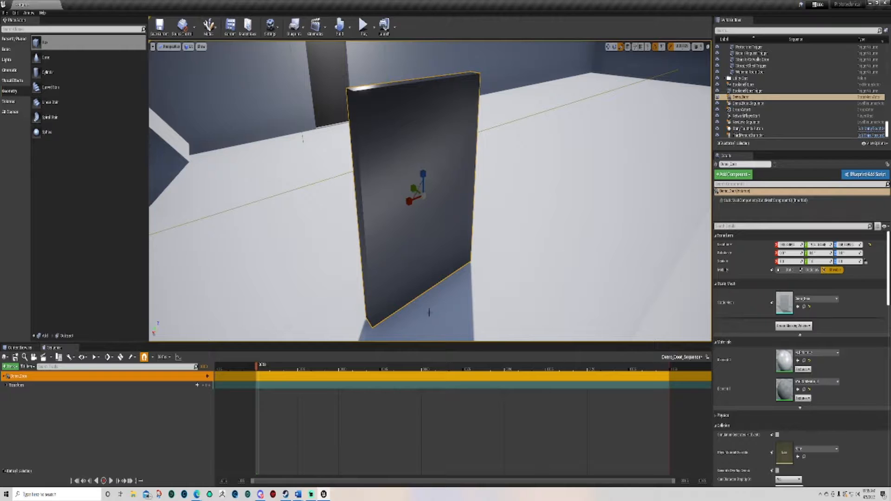
Shorten the sequence's playback range to end at frame 15 and key the door's transform at frame 0
left_click_drag(670, 366, 300, 383)
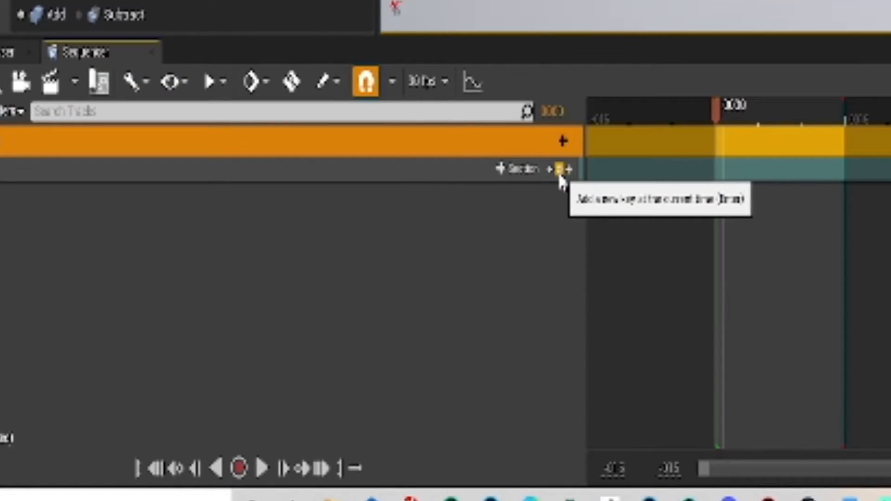
left_click(207, 386)
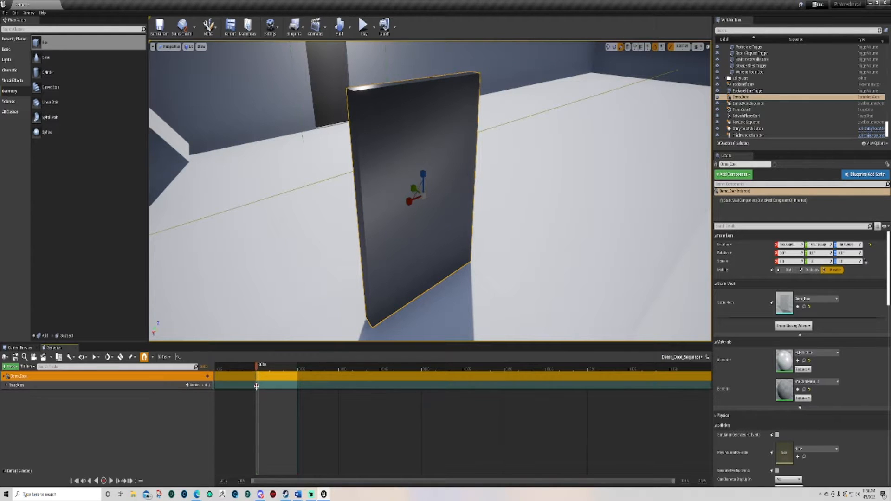
At frame 15, slide the door sideways along its X axis by about one door width to key its open position
right_click_drag(430, 191, 451, 237)
right_click_drag(549, 161, 548, 161)
key("a")
key("w")
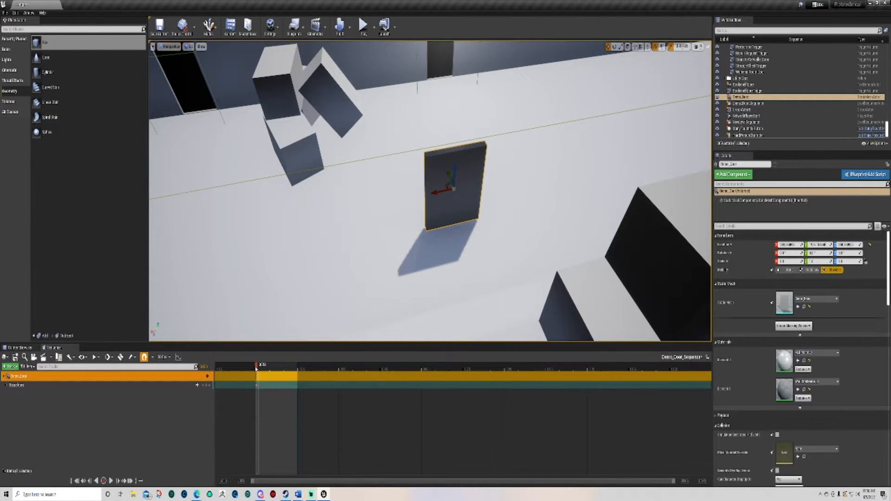
left_click_drag(259, 368, 299, 375)
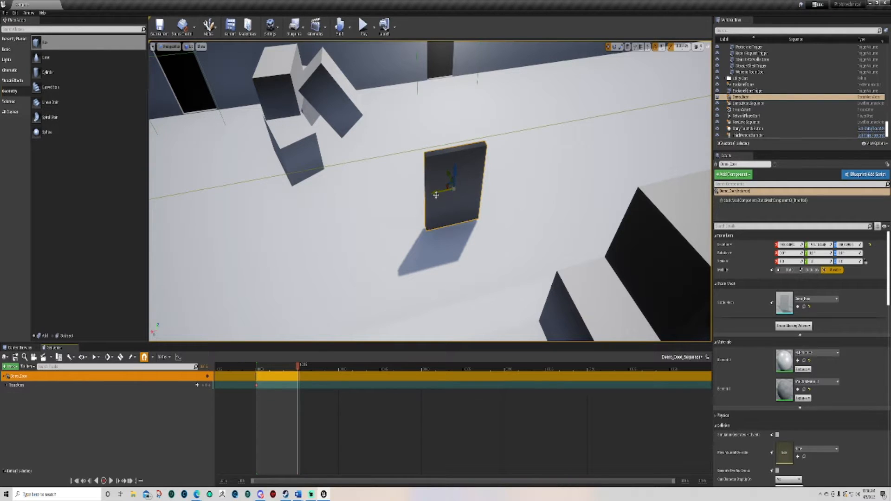
left_click_drag(436, 196, 370, 218)
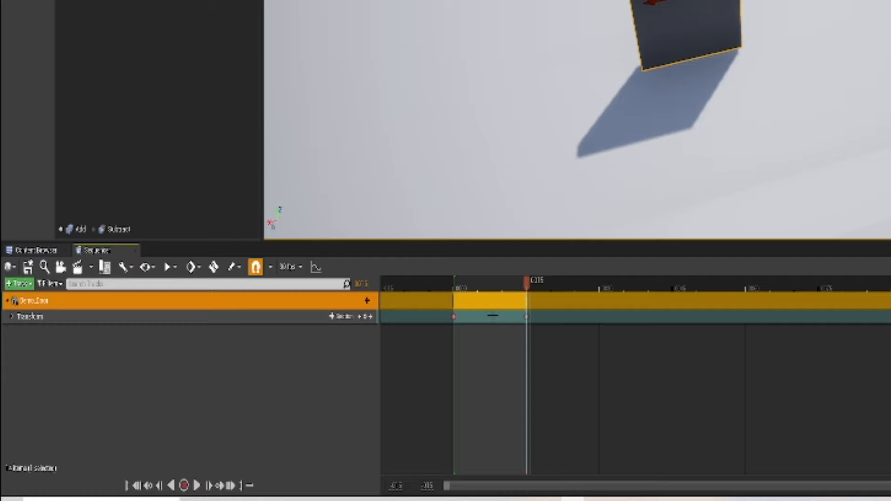
Set the door's transform section to Keep State when finished and return the playhead to frame 0
right_click(492, 316)
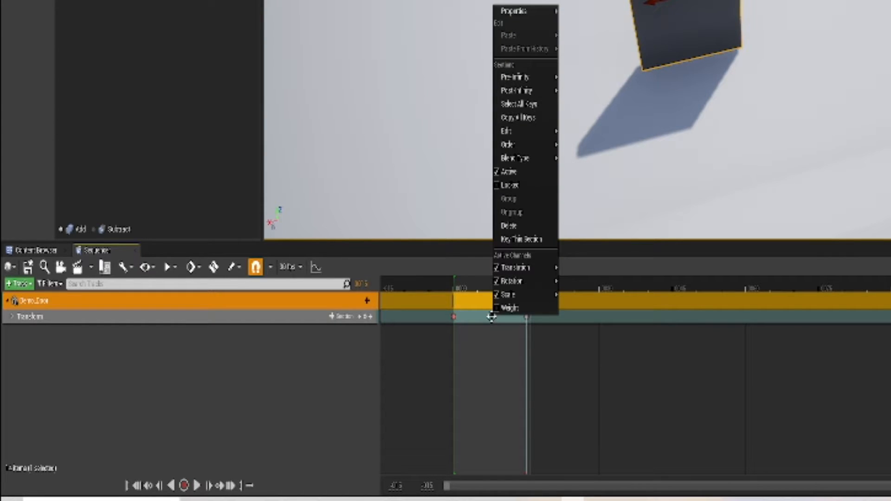
mouse_move(533, 17)
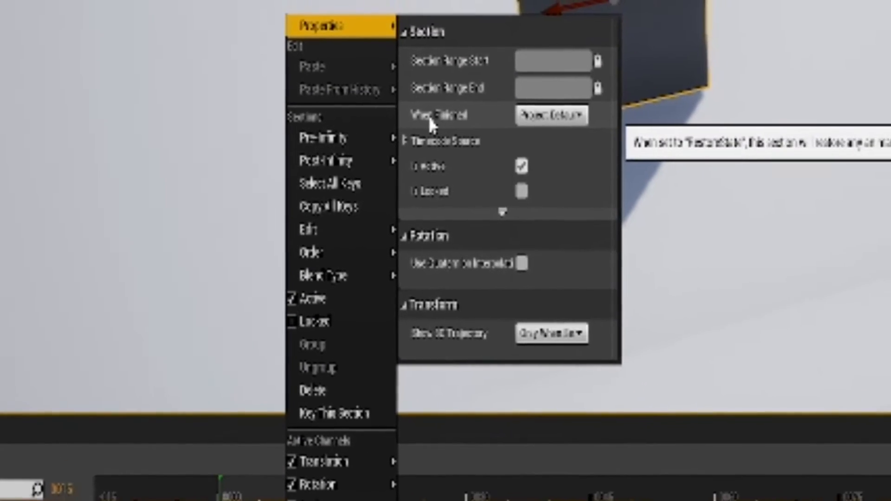
left_click(552, 114)
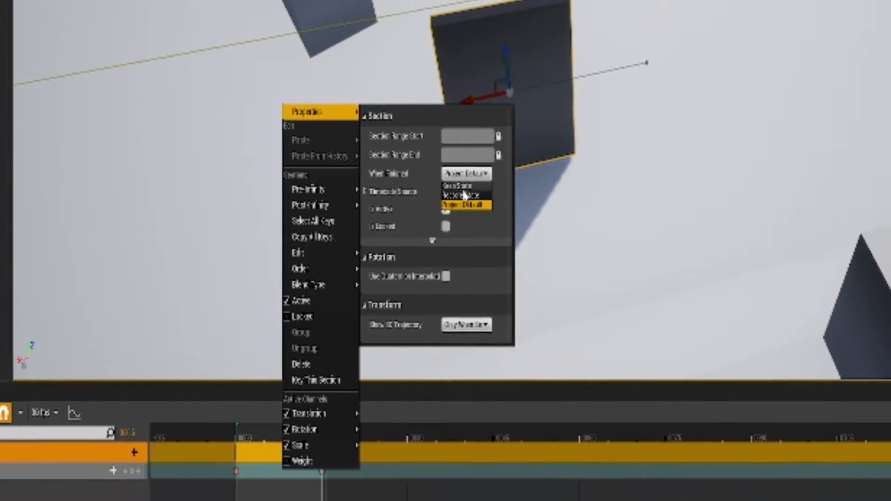
left_click(464, 186)
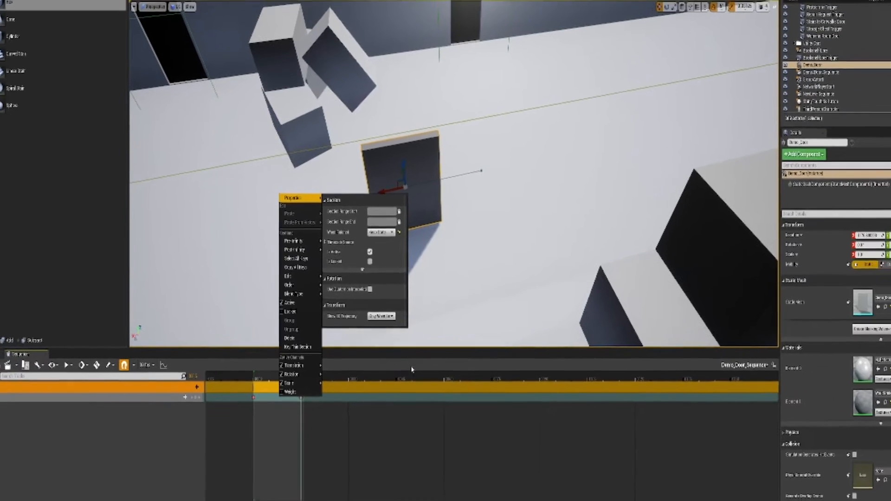
left_click(411, 368)
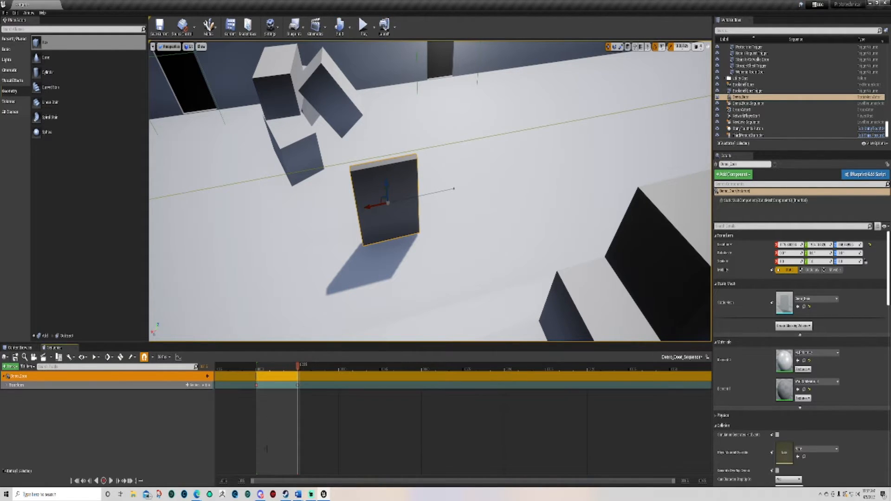
left_click_drag(297, 369, 256, 387)
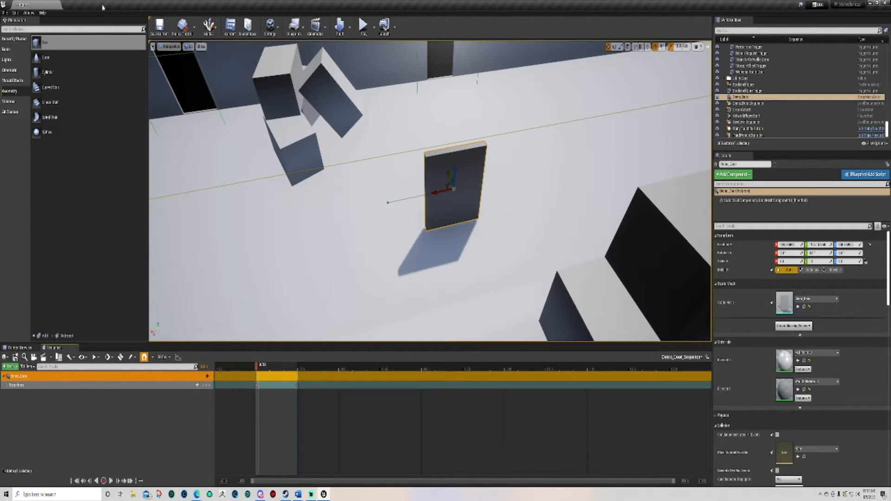
Open the Level Blueprint and examine how the existing door groups play and reverse their level sequences
left_click(304, 32)
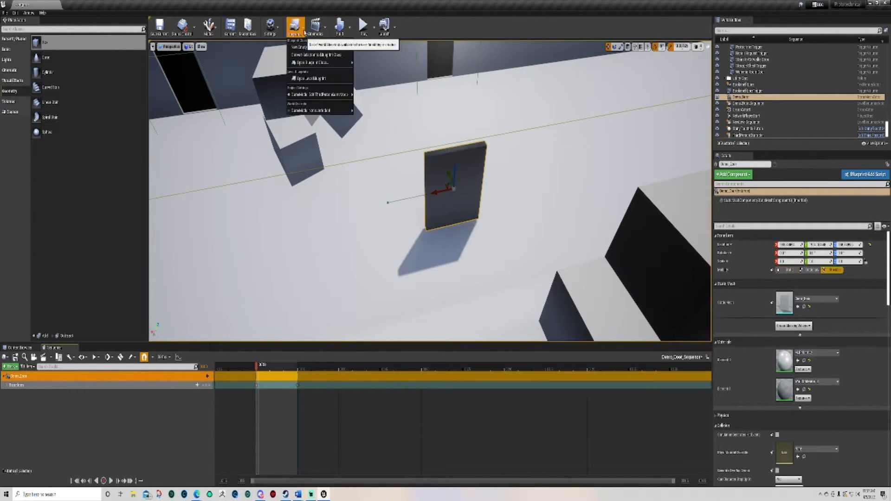
left_click(327, 79)
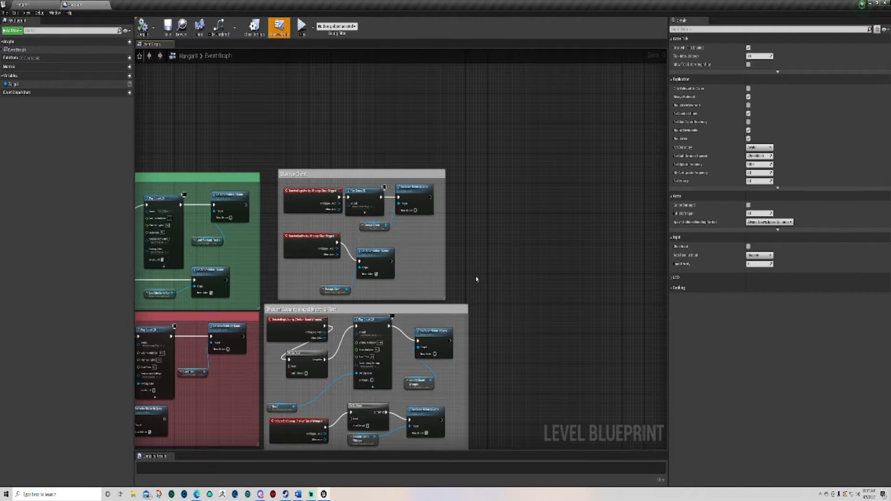
right_click_drag(531, 324, 617, 90)
right_click_drag(325, 287, 420, 65)
right_click_drag(172, 448, 165, 269)
right_click_drag(142, 359, 144, 257)
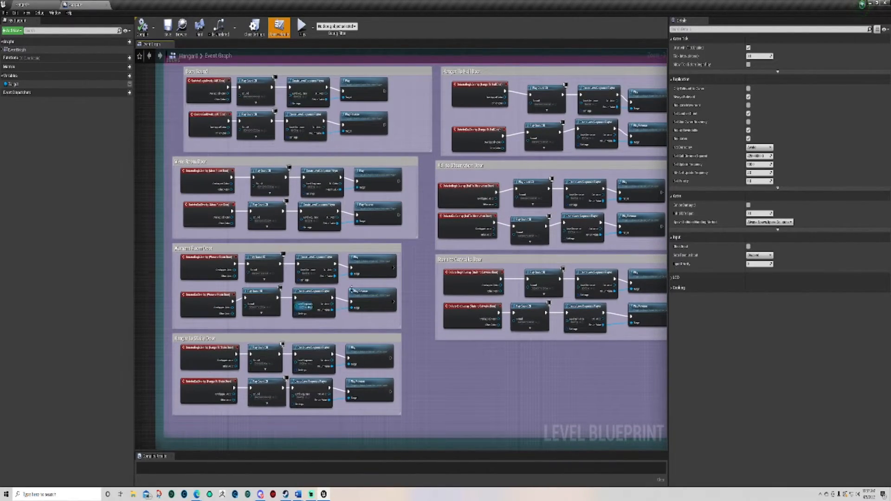
right_click_drag(152, 413, 132, 383)
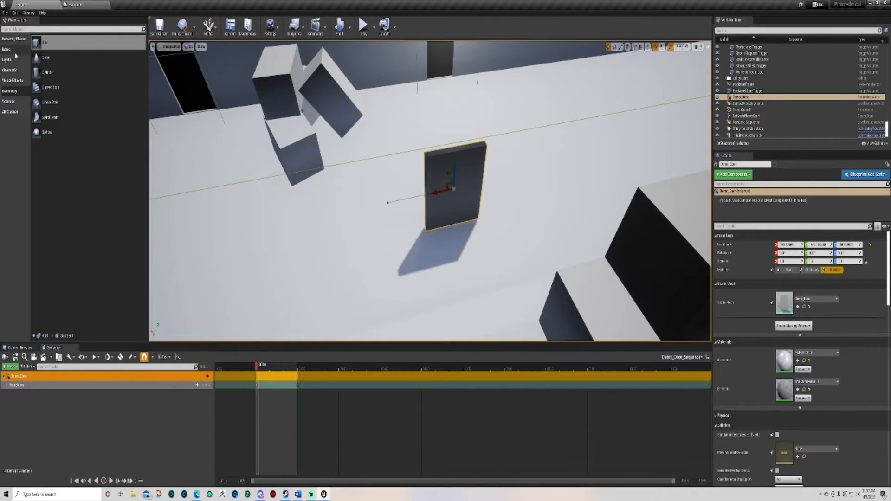
Find the Trigger Volume by searching the placeable actors for "trigger" and place one beside the door
left_click(29, 29)
type("trigg")
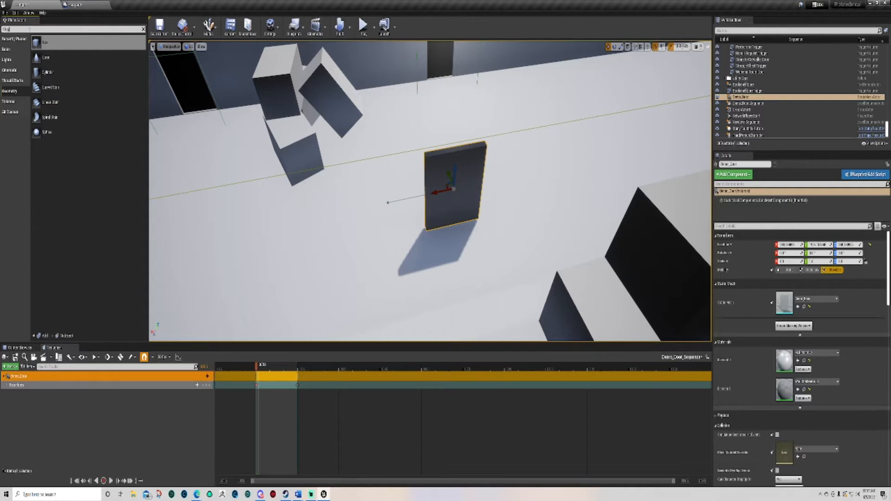
type("er")
left_click_drag(25, 91, 410, 184)
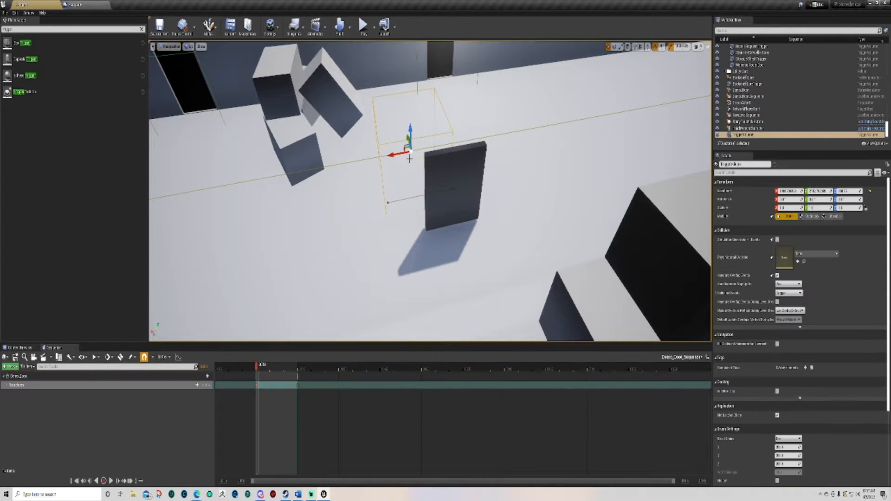
Move the trigger volume so that it is centred around the closed door
right_click_drag(368, 215, 471, 220)
left_click_drag(341, 226, 408, 213)
right_click_drag(511, 184, 441, 161)
left_click_drag(421, 216, 415, 213)
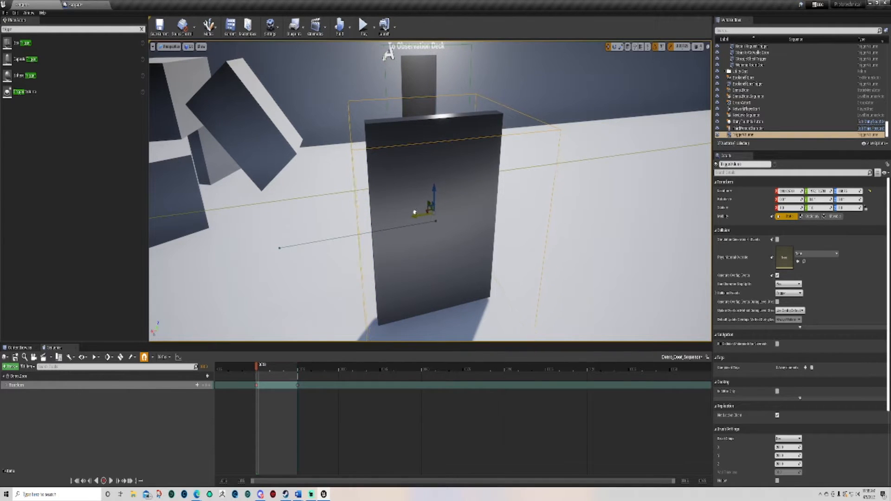
right_click_drag(553, 213, 455, 213)
left_click_drag(407, 214, 413, 214)
mouse_move(611, 185)
right_mouse_down()
mouse_move(564, 188)
mouse_move(636, 193)
mouse_move(611, 186)
right_mouse_up()
Rename the trigger volume as Demo_Trigger
left_click(748, 135)
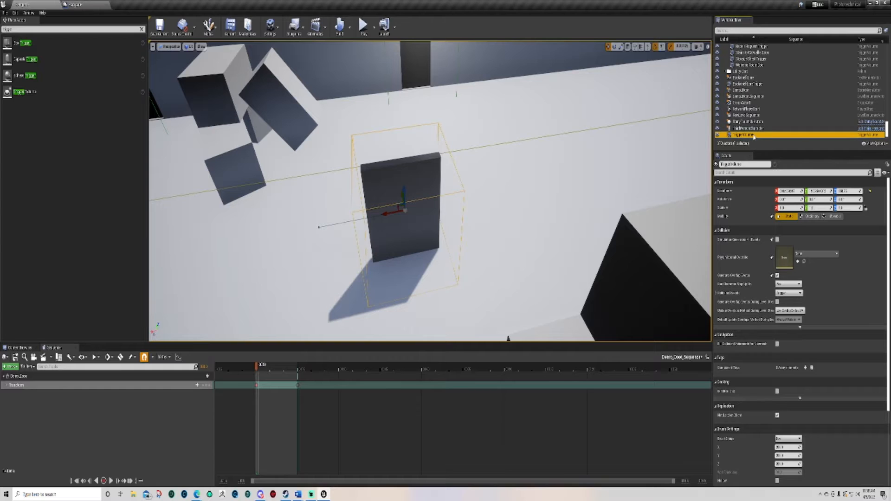
left_click(749, 165)
left_click_drag(749, 165, 694, 164)
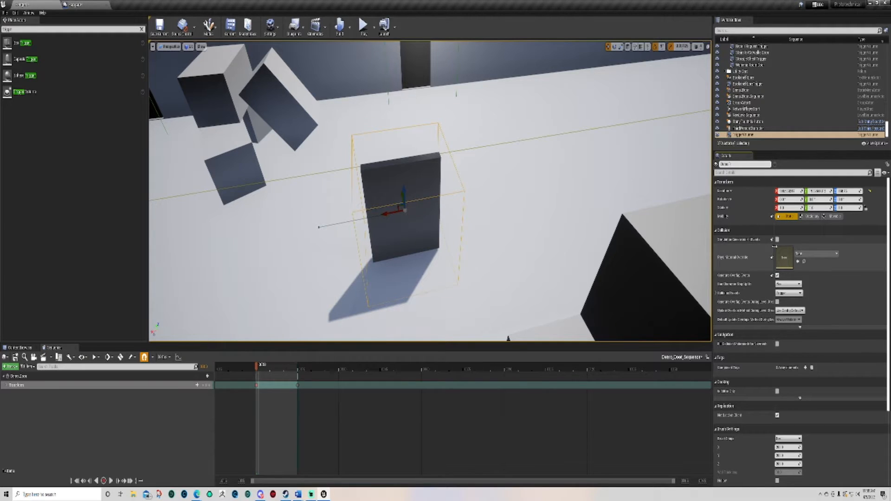
key("Return")
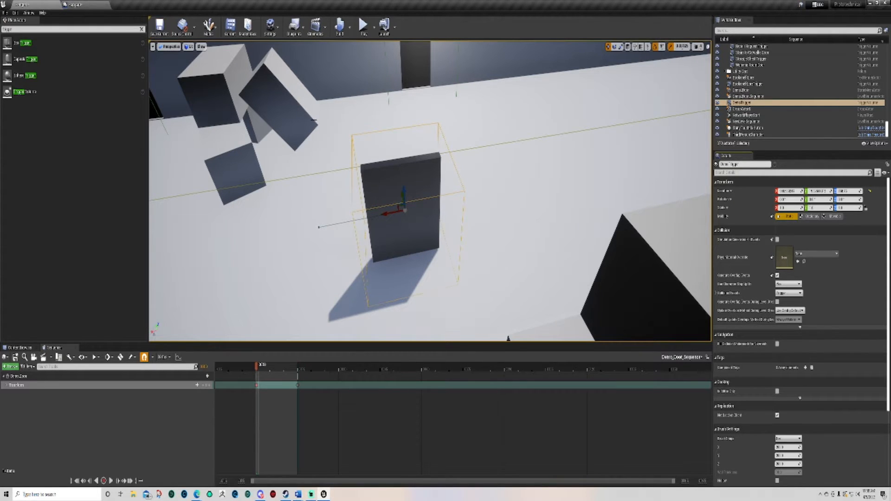
Add an OnActorBeginOverlap event for Demo_Trigger to the Level Blueprint
key("f")
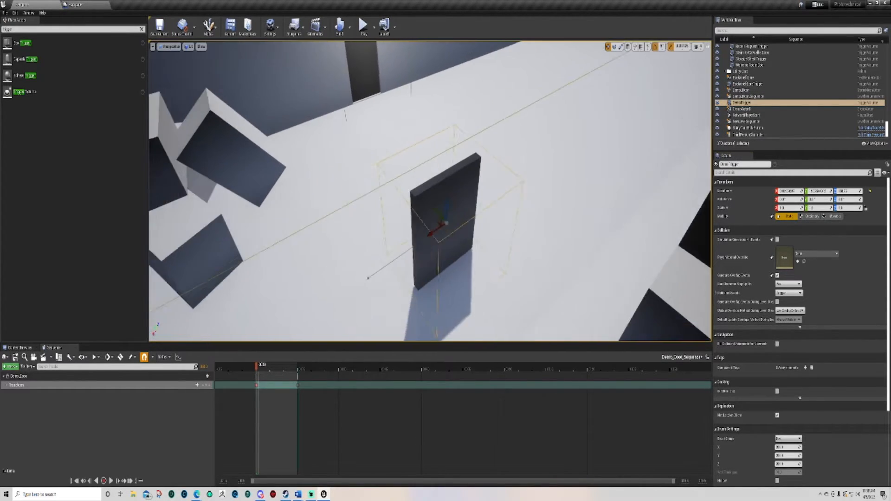
left_click(84, 4)
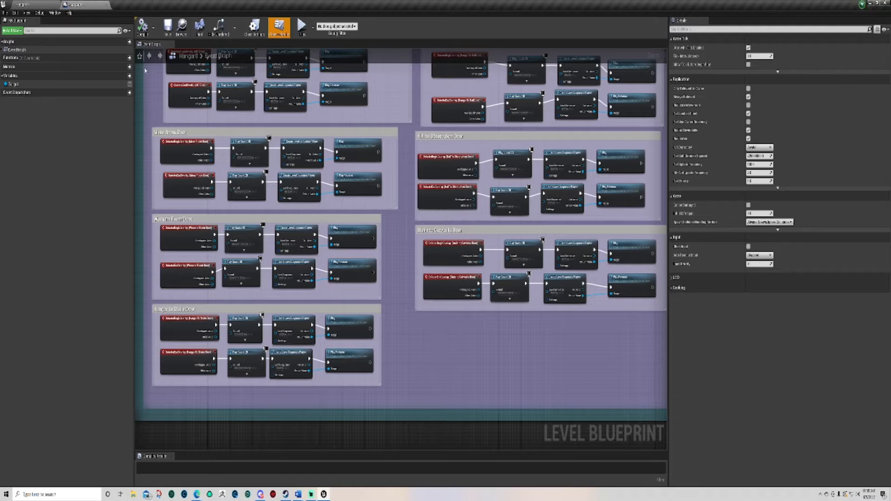
left_click(33, 5)
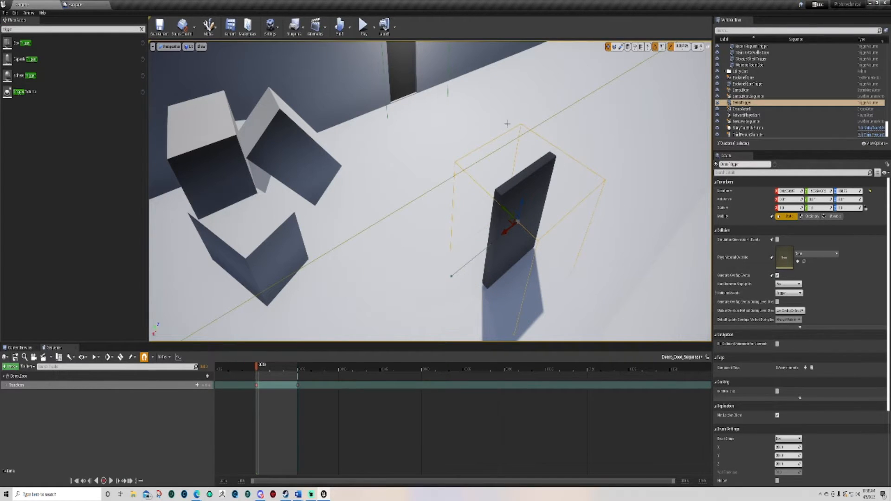
scroll(820, 420, "down", 4)
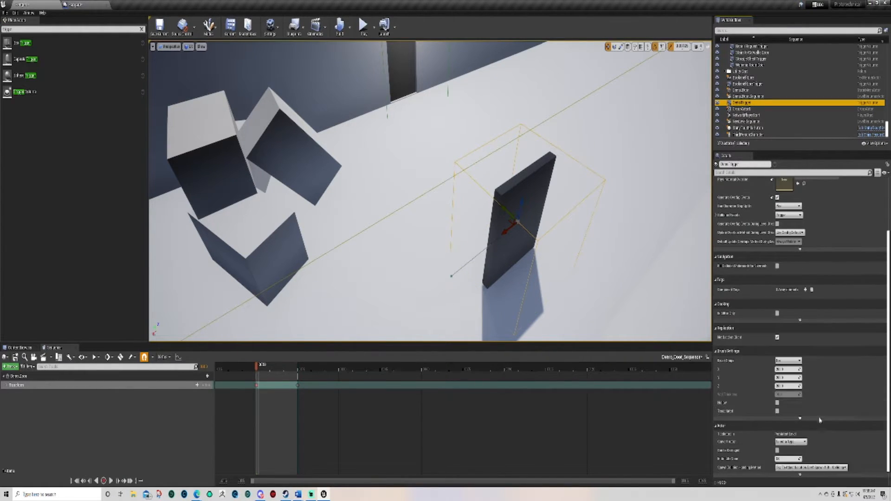
scroll(820, 420, "up", 5)
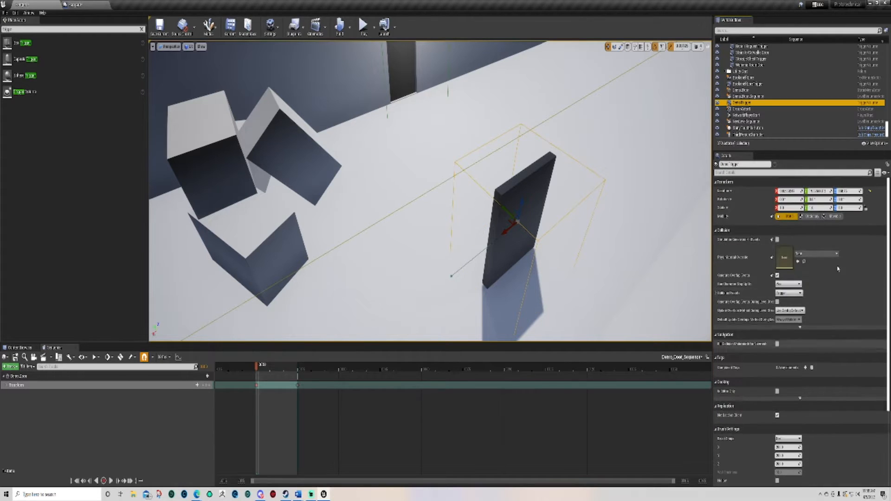
right_click(750, 101)
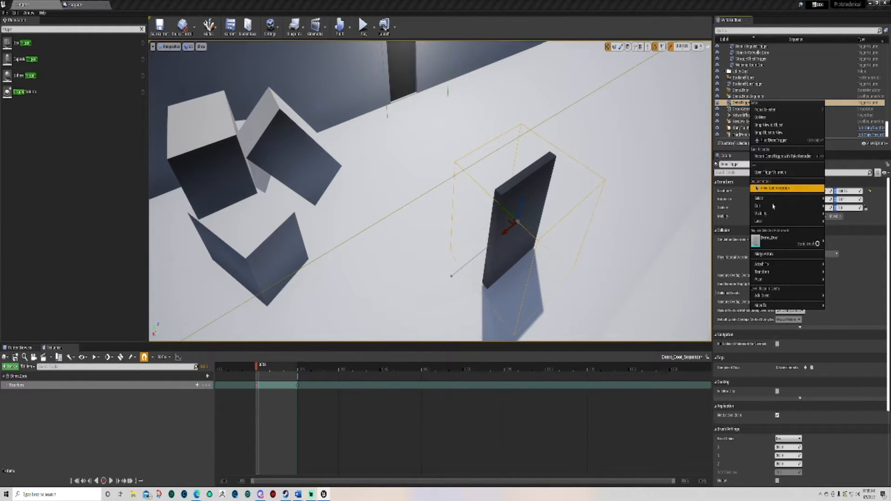
mouse_move(769, 297)
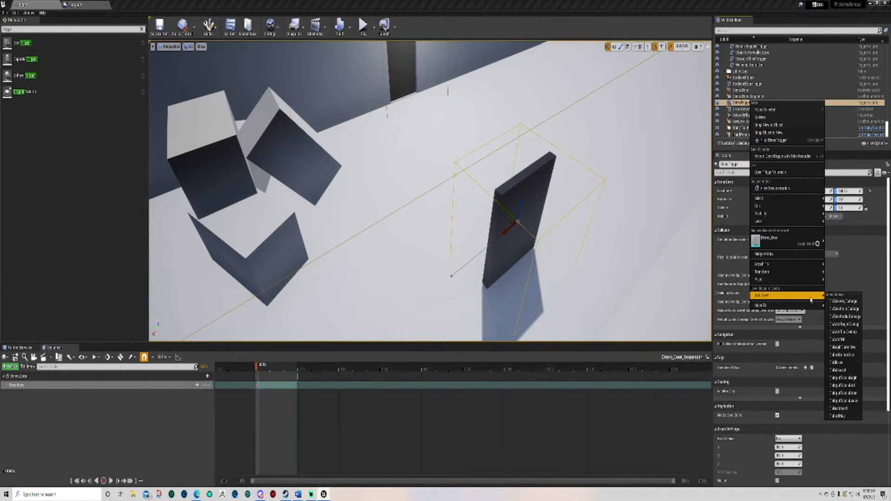
left_click(854, 326)
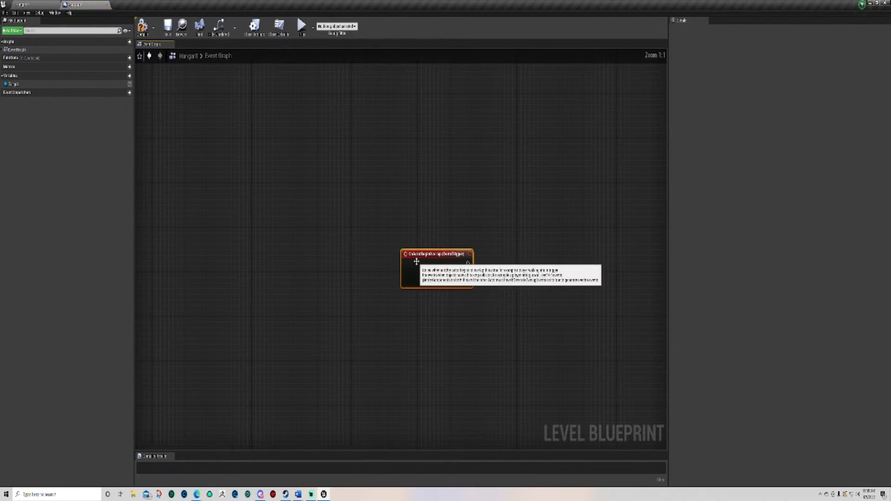
Move the Demo_Trigger begin-overlap event into the free space of the purple comment box, below the Stairs to Catwalks Door group
left_click_drag(504, 255, 664, 268)
right_click_drag(582, 281, 251, 229)
scroll(359, 230, "down", 7)
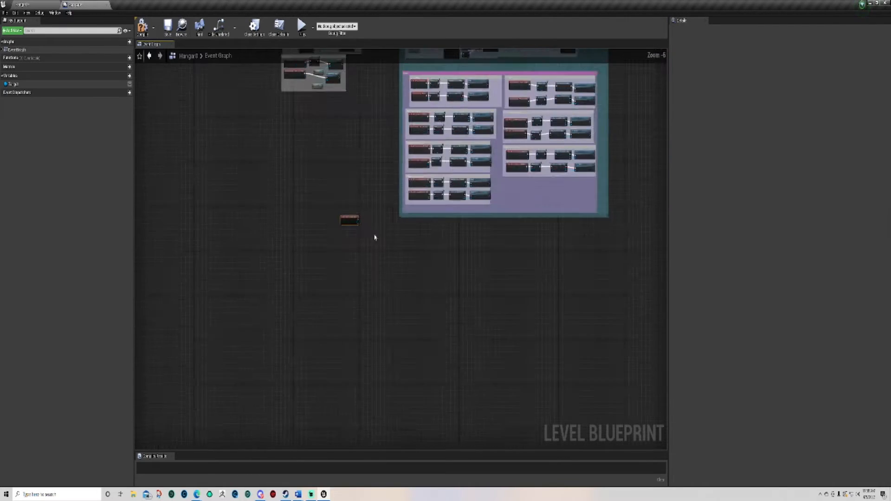
left_click_drag(348, 222, 496, 189)
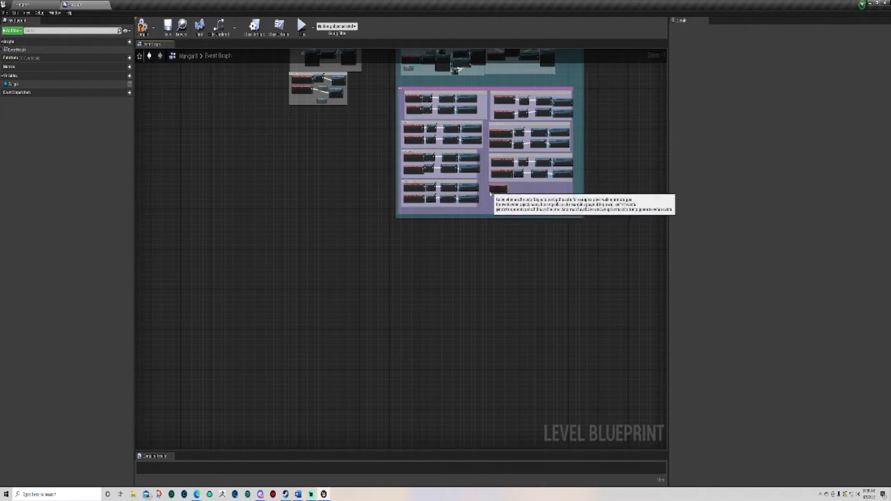
Add an OnActorEndOverlap event for Demo_Trigger and place it directly beneath the begin-overlap event in the purple comment box
left_click(49, 5)
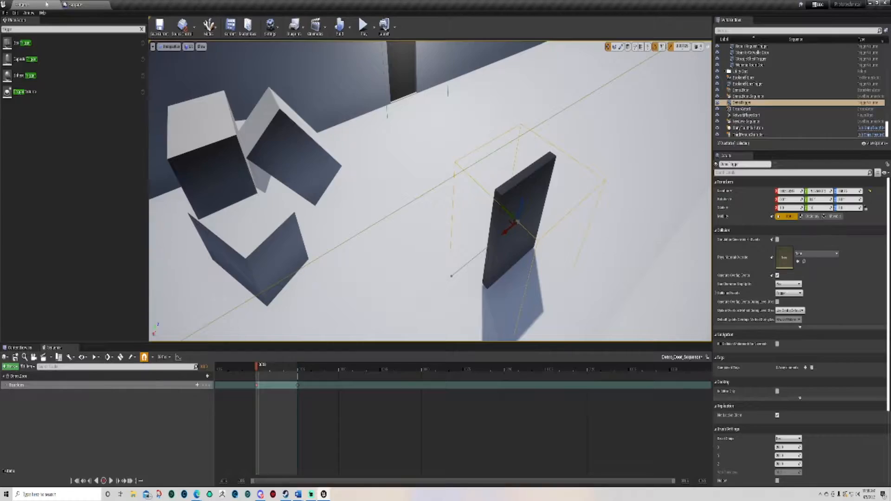
right_click(796, 103)
mouse_move(854, 300)
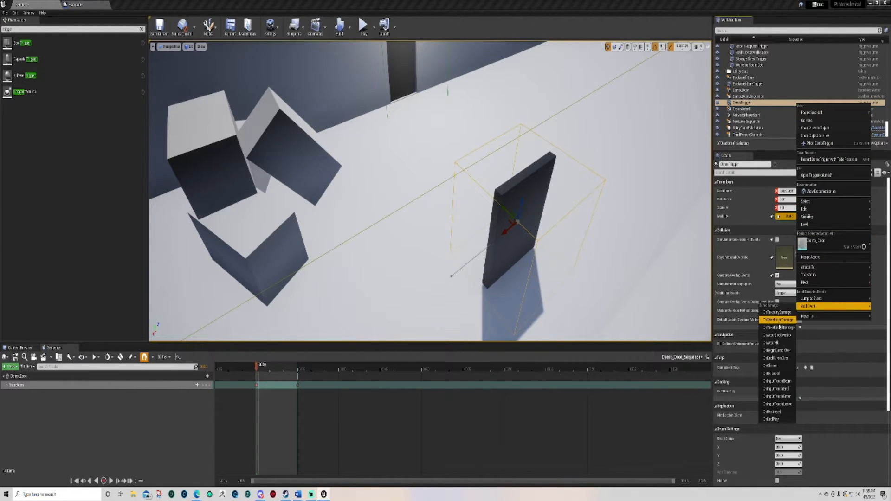
left_click(778, 327)
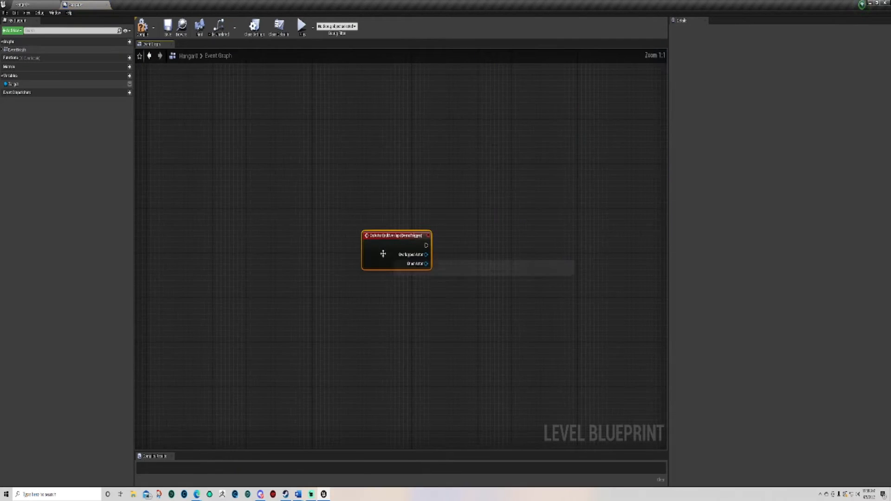
scroll(543, 272, "down", 6)
right_click_drag(600, 329, 462, 287)
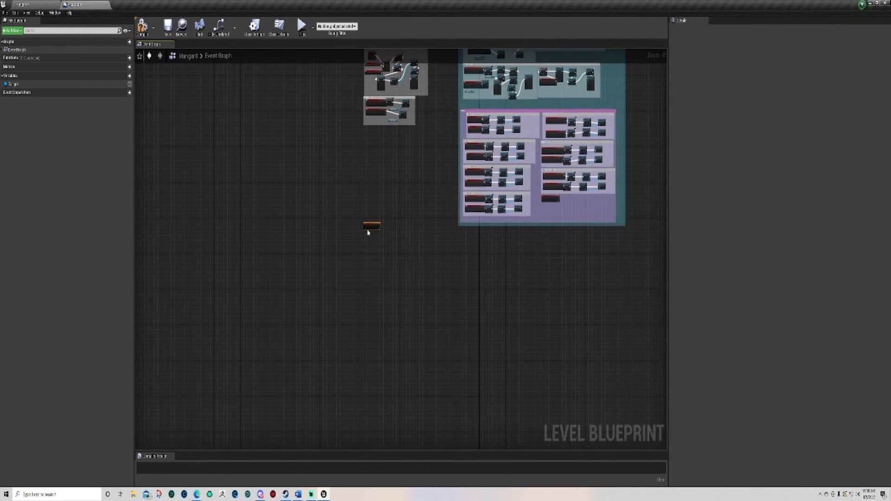
left_click_drag(369, 229, 547, 211)
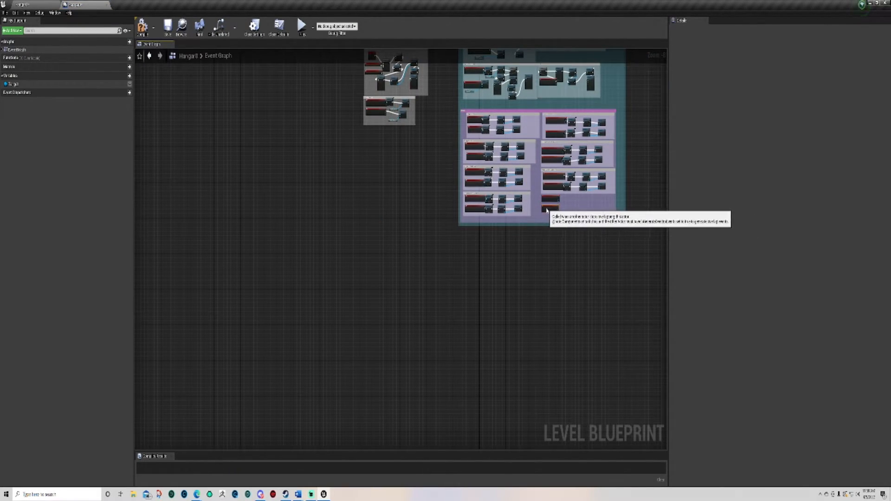
Shift both Demo_Trigger overlap events slightly lower to leave a gap below the Stairs to Catwalks Door group
scroll(567, 201, "up", 6)
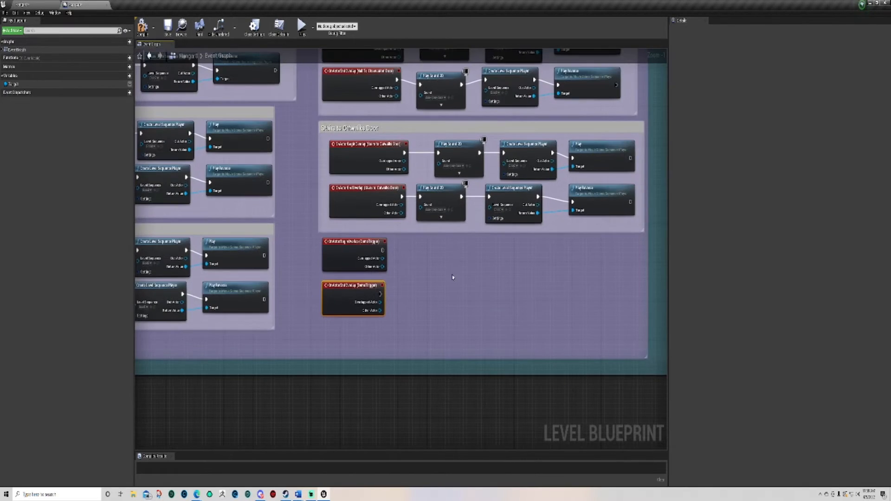
scroll(452, 277, "up", 1)
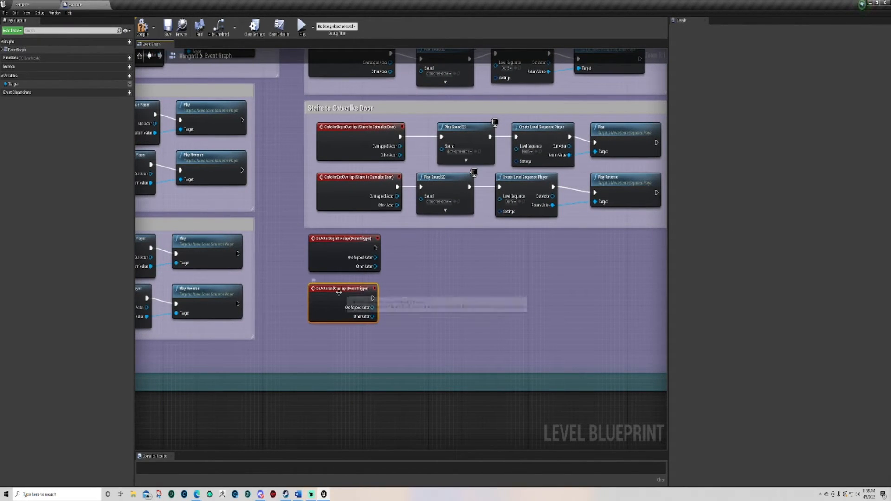
left_click_drag(338, 293, 339, 303)
left_click_drag(348, 238, 349, 249)
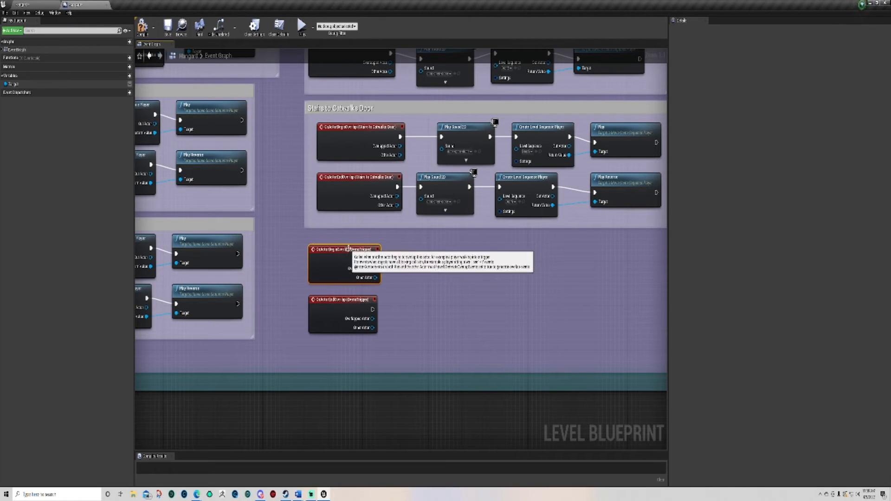
Connect a Play Sound 2D node to the Demo_Trigger begin-overlap event and assign it the sound found by searching for "door"
right_click_drag(511, 291, 471, 281)
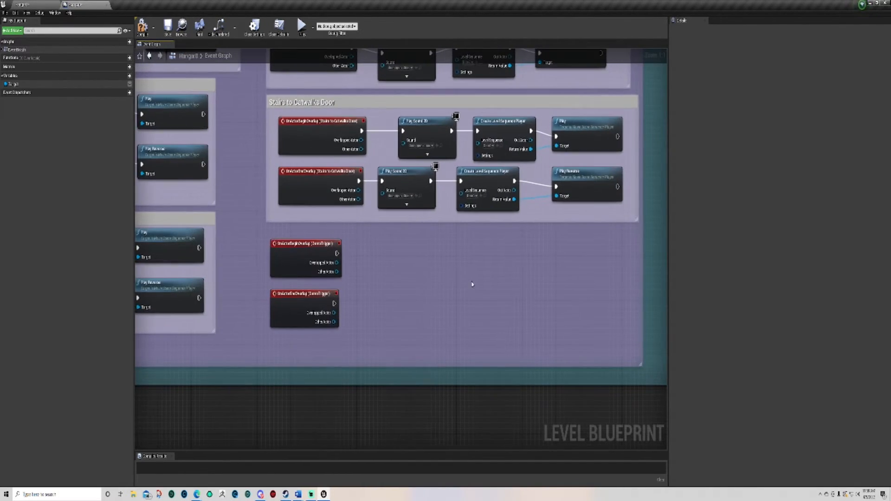
left_click_drag(337, 253, 374, 253)
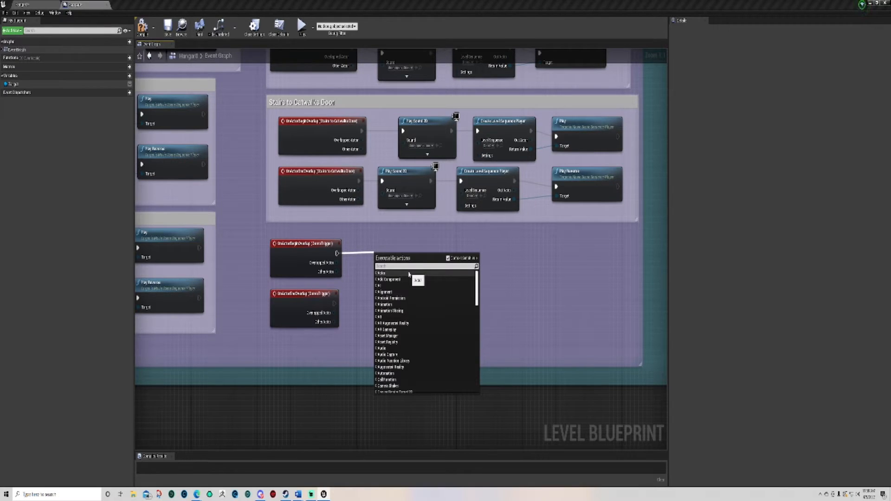
type("play")
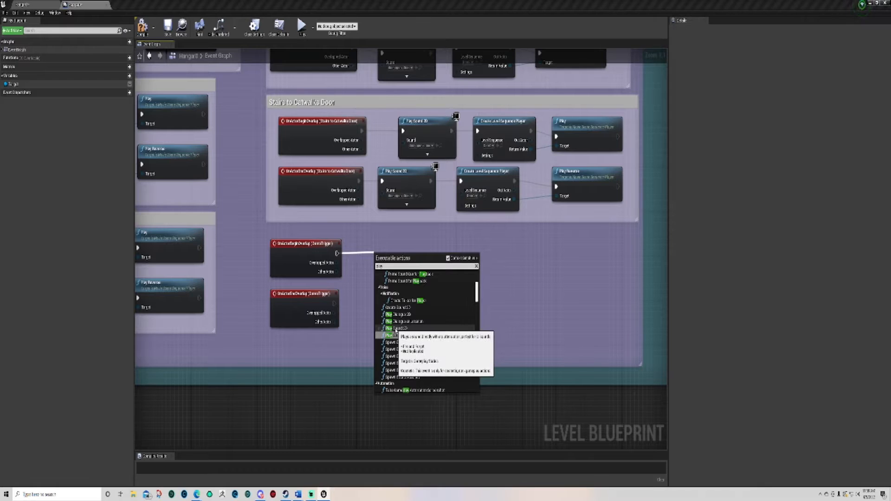
left_click(395, 328)
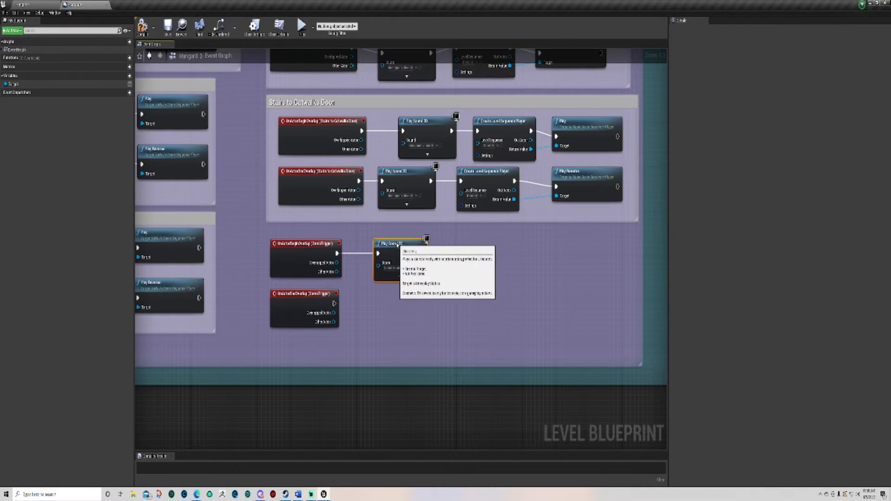
left_click(392, 268)
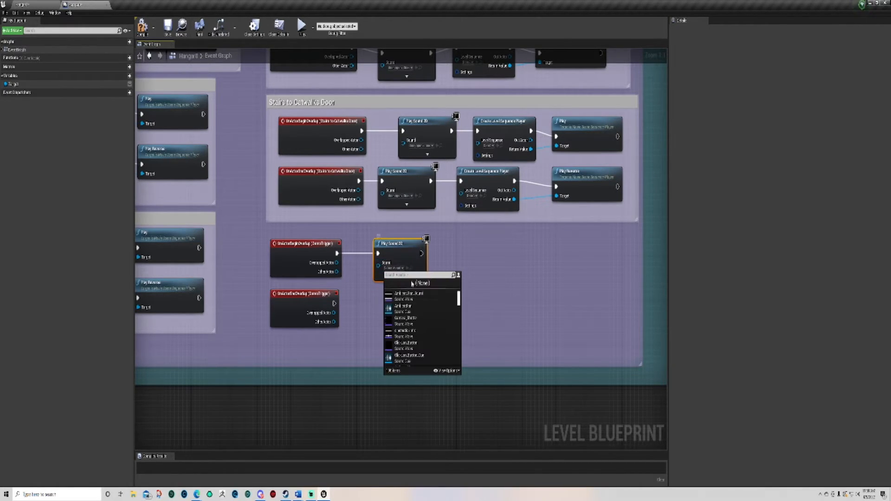
type("door")
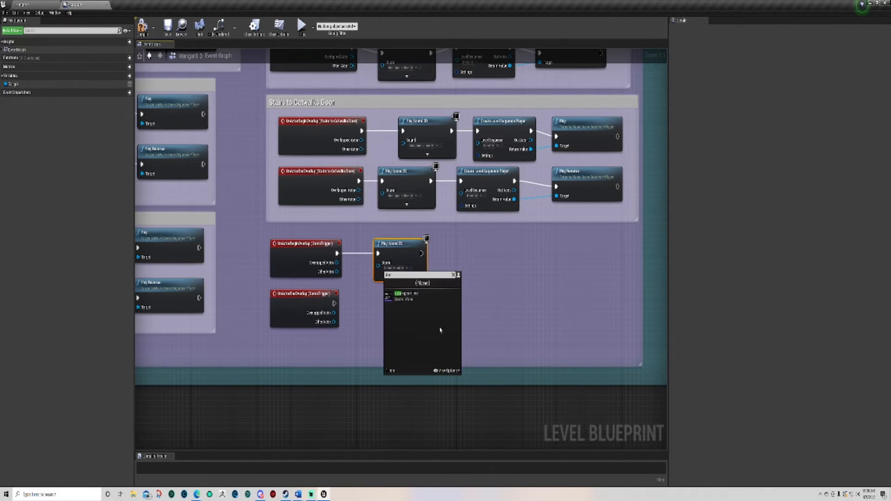
left_click(423, 296)
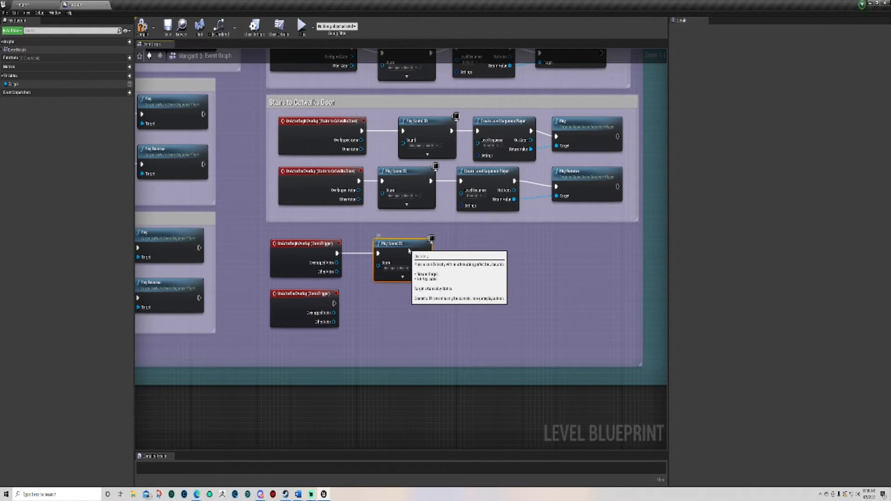
Lower the new Play Sound 2D node's Volume Multiplier, using the Stairs to Catwalks Door end-overlap sound node as reference
left_click_drag(409, 251, 402, 274)
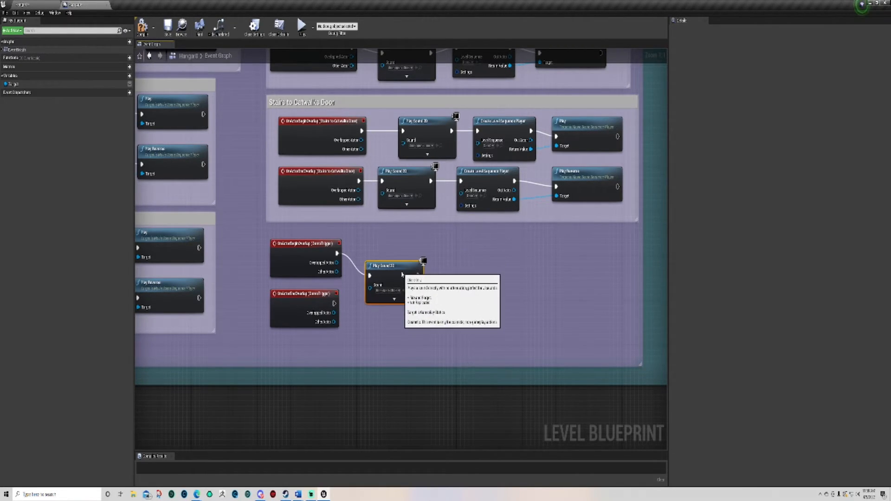
left_click(407, 205)
left_click_drag(382, 267, 373, 306)
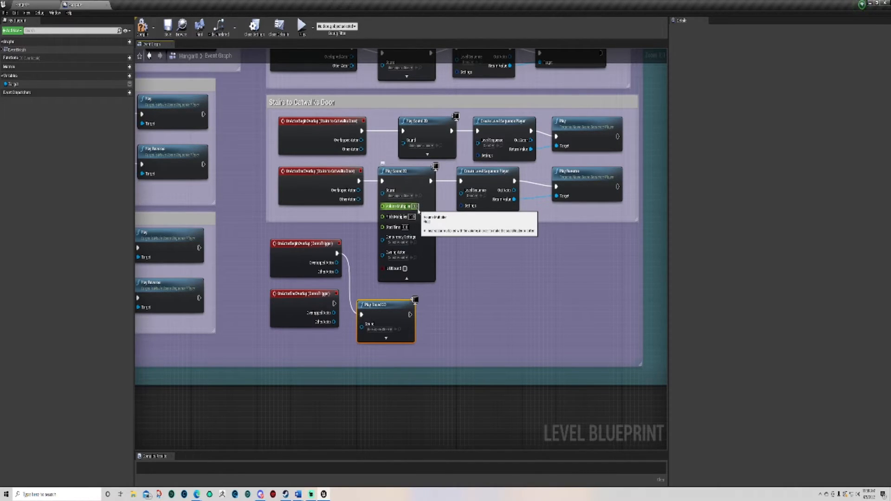
left_click(406, 278)
left_click_drag(392, 309, 396, 247)
left_click(390, 276)
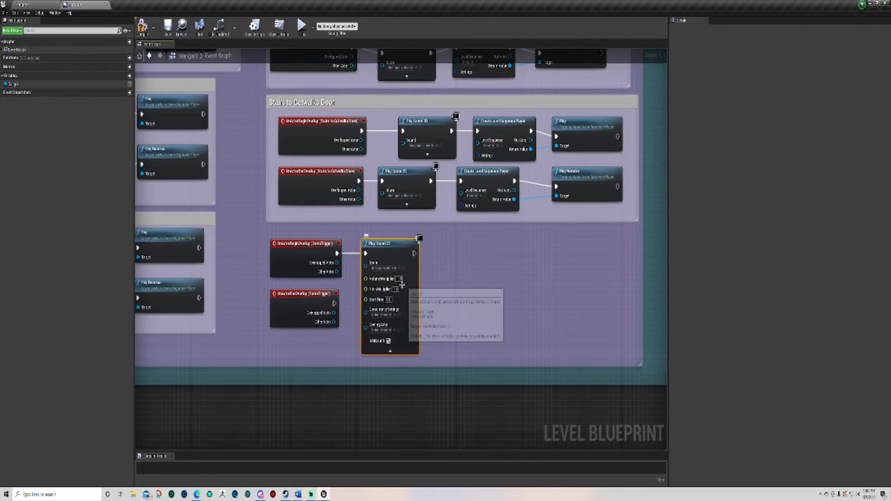
left_click(399, 278)
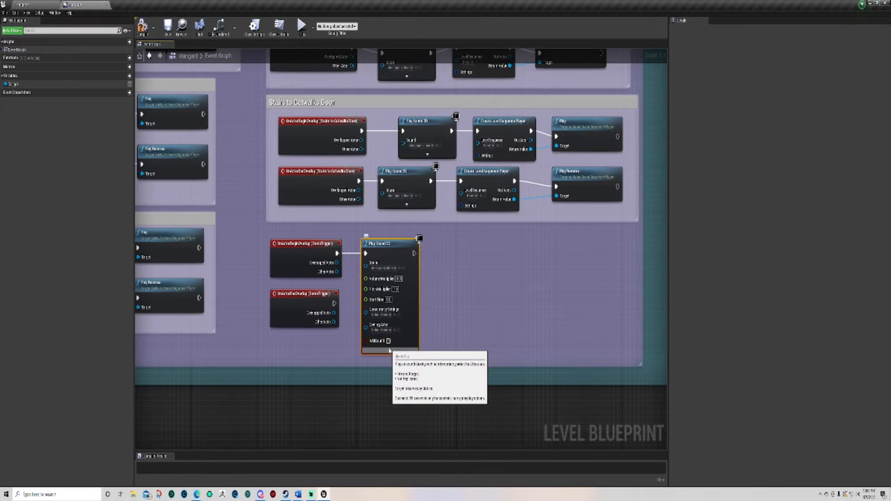
left_click(389, 351)
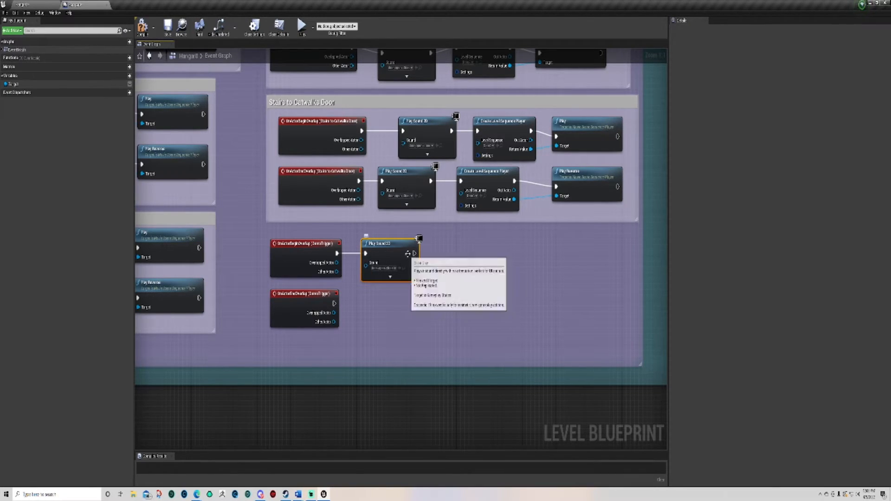
Chain a Create Level Sequence Player node after the Demo_Trigger Play Sound 2D node and assign it Demo_Door_Sequence
left_click_drag(413, 253, 459, 254)
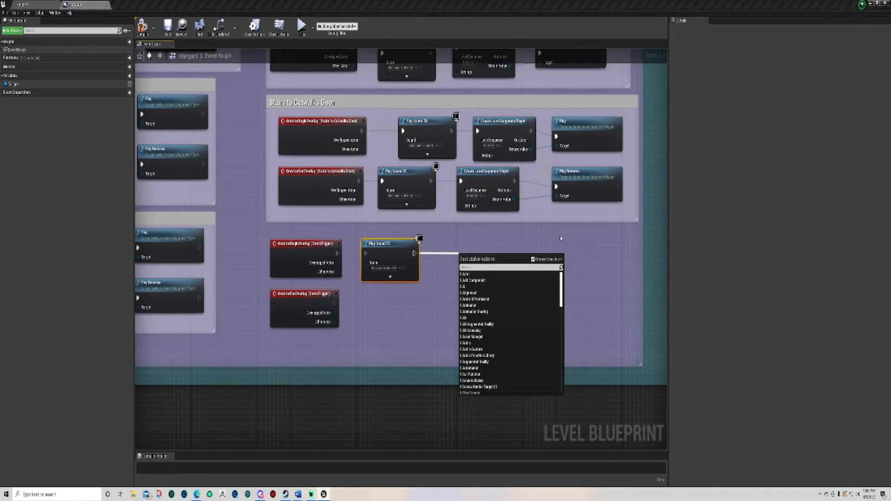
type("create")
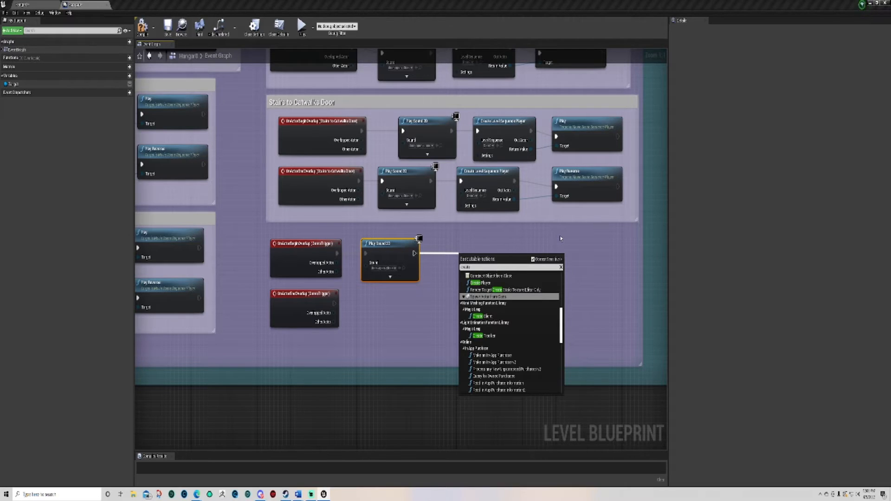
type(" level")
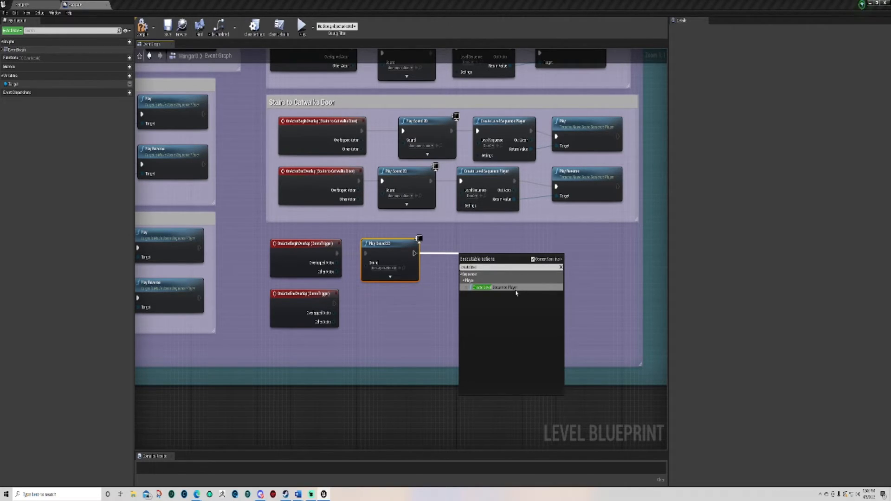
left_click(516, 289)
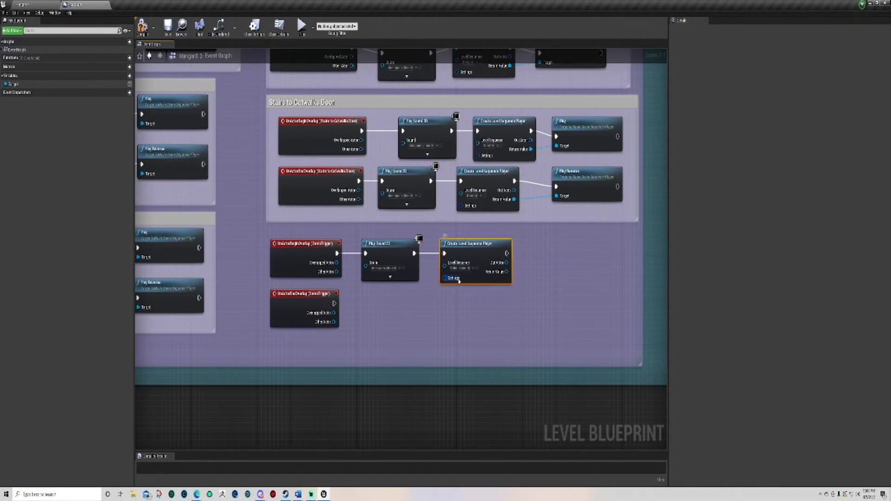
left_click(467, 269)
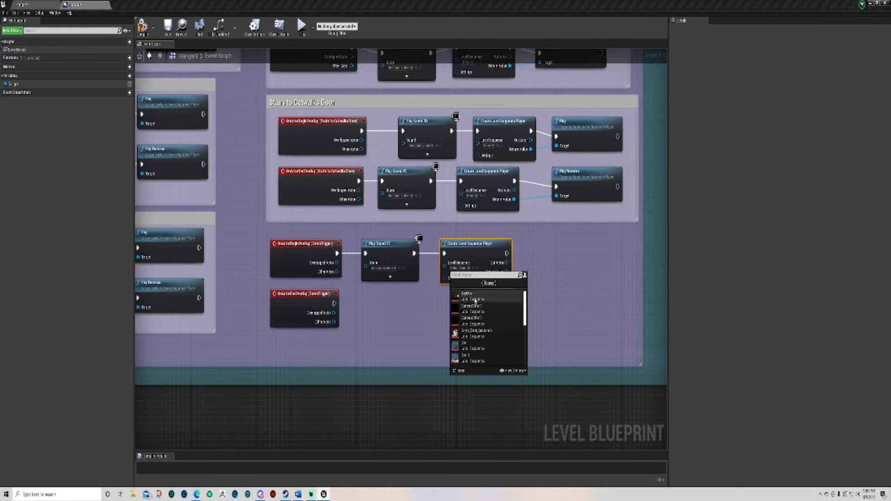
left_click(479, 335)
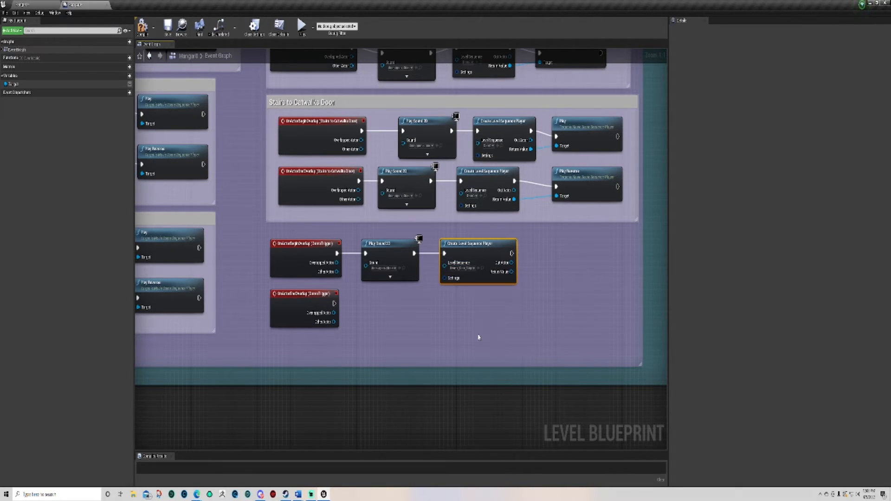
Save Demo_Door_Sequence in the level editor's Sequencer and return to the Level Blueprint
left_click(32, 4)
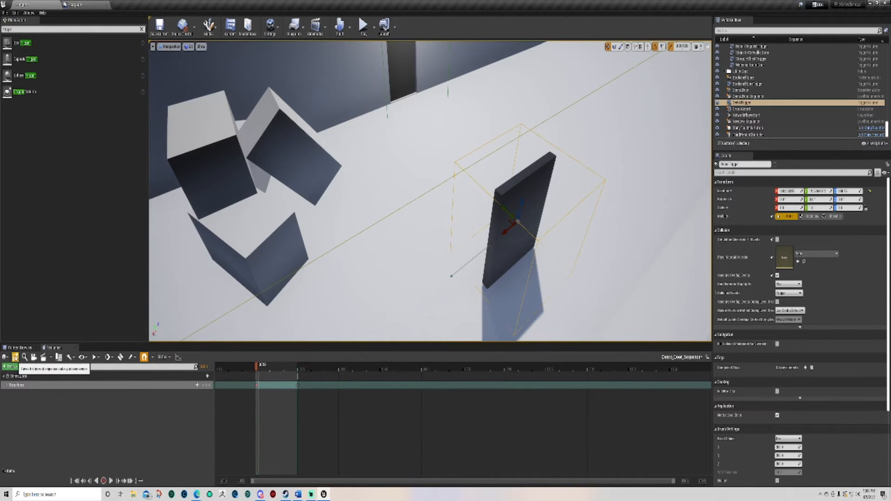
left_click(15, 357)
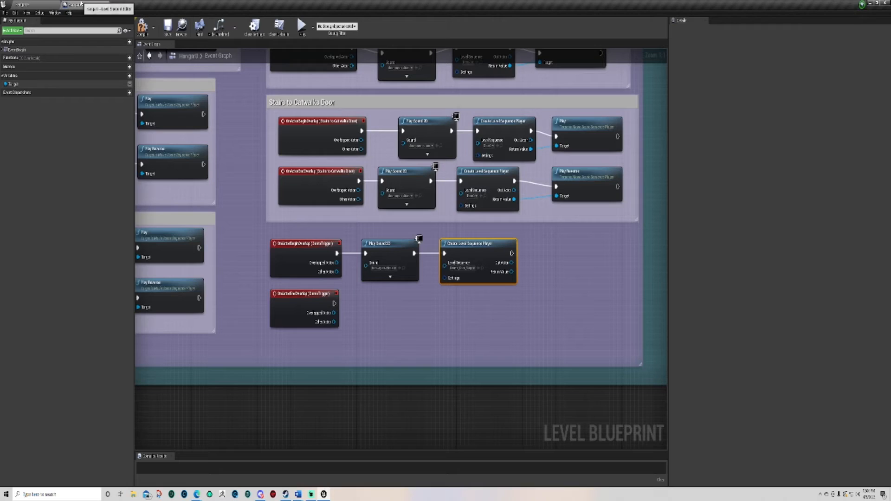
left_click(75, 4)
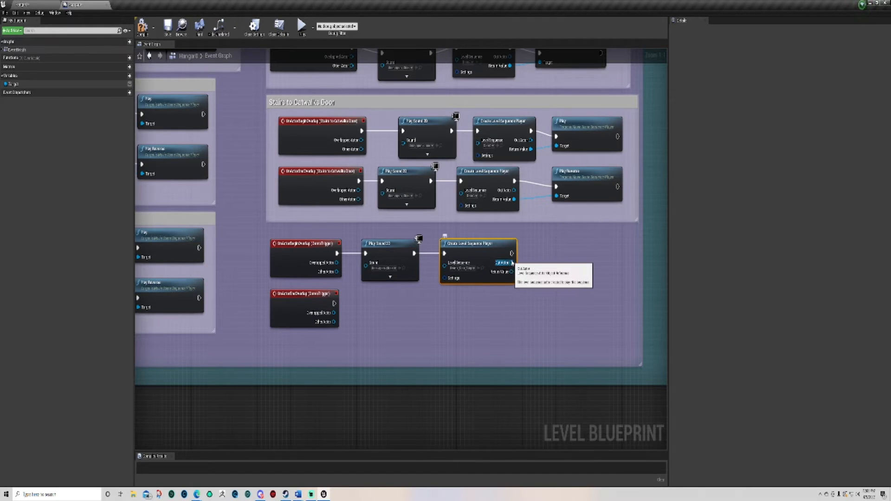
Add a sequence player Play node driven by the new Create Level Sequence Player node's execution output
left_click_drag(511, 254, 547, 259)
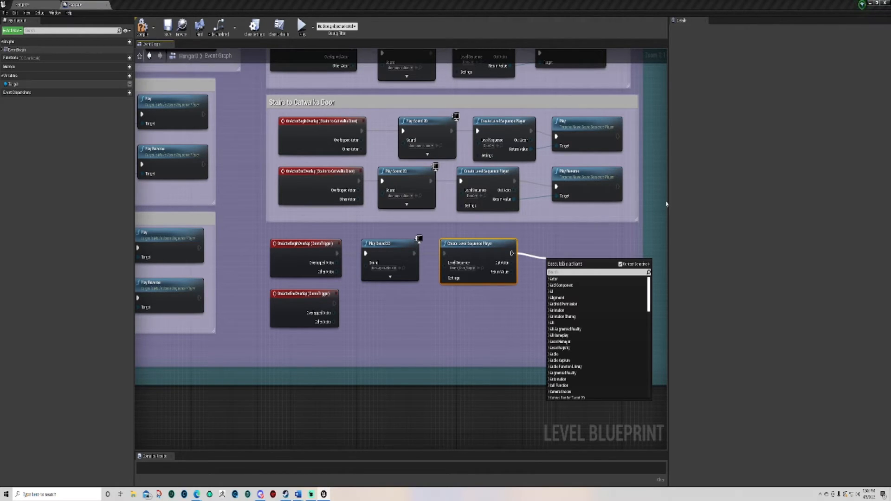
type("play")
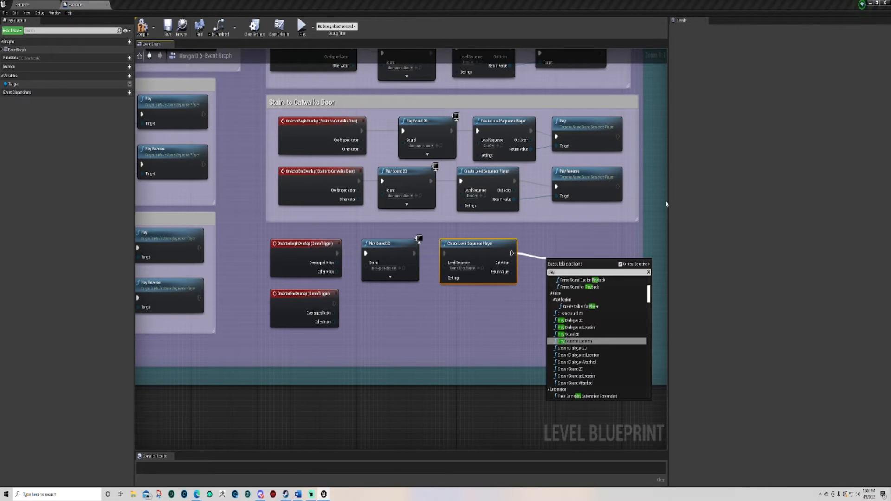
scroll(616, 335, "up", 2)
scroll(617, 335, "down", 6)
scroll(622, 336, "down", 10)
scroll(627, 332, "down", 5)
scroll(599, 343, "down", 6)
scroll(583, 352, "down", 3)
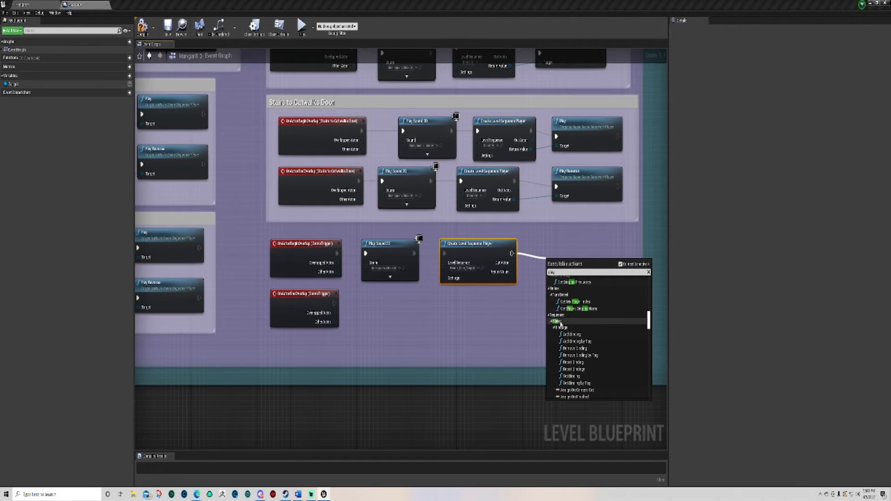
scroll(576, 331, "down", 6)
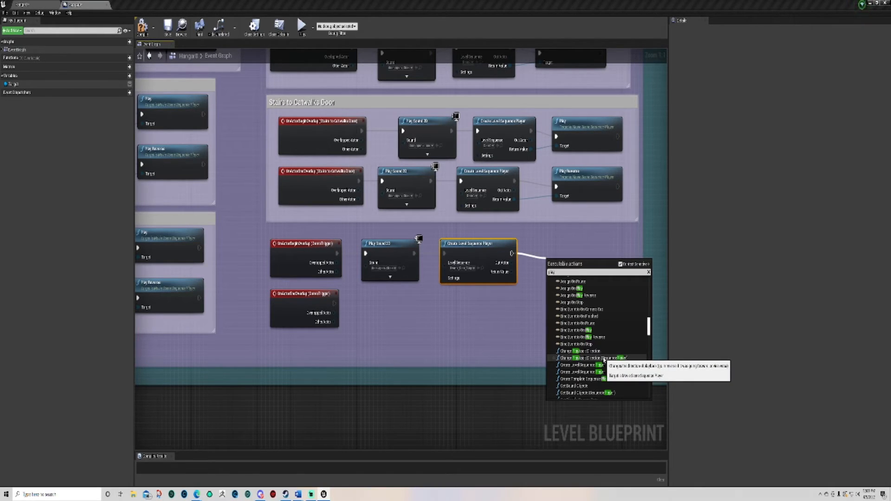
scroll(605, 360, "down", 3)
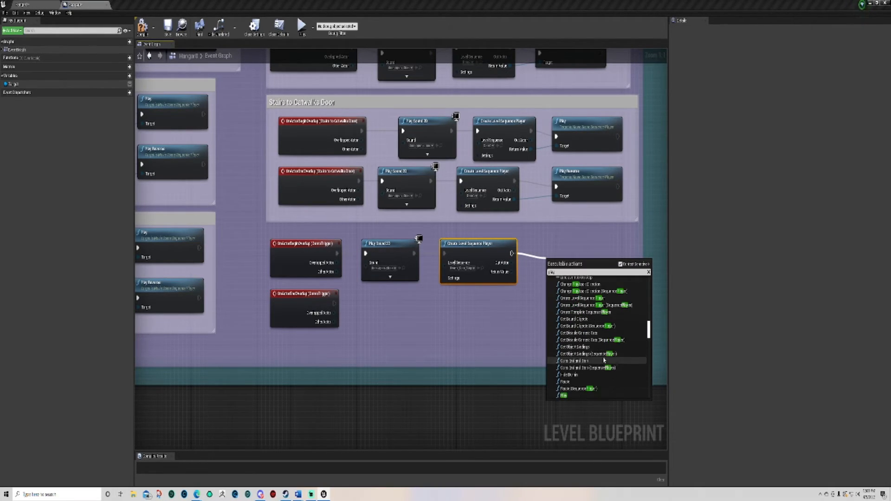
scroll(605, 360, "down", 1)
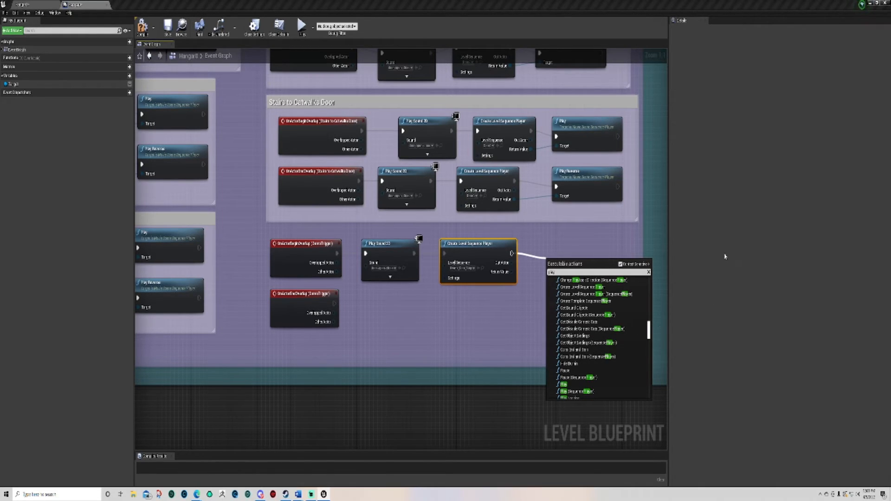
scroll(593, 366, "down", 1)
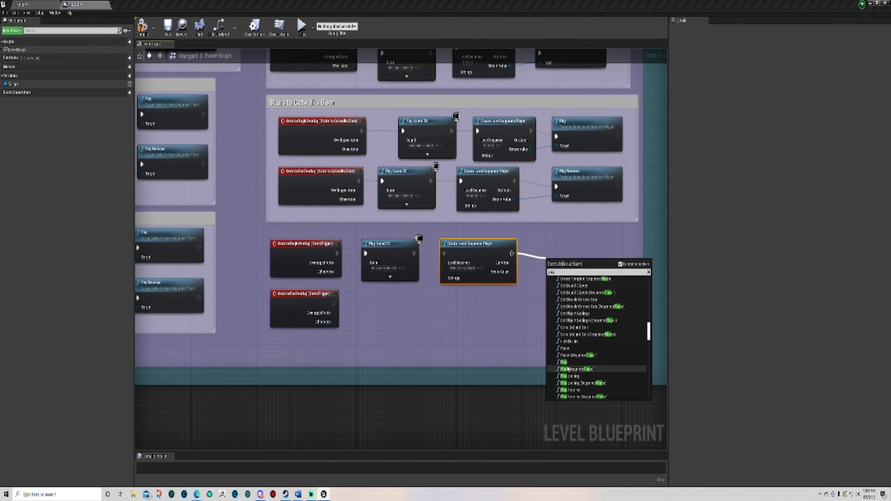
left_click(568, 362)
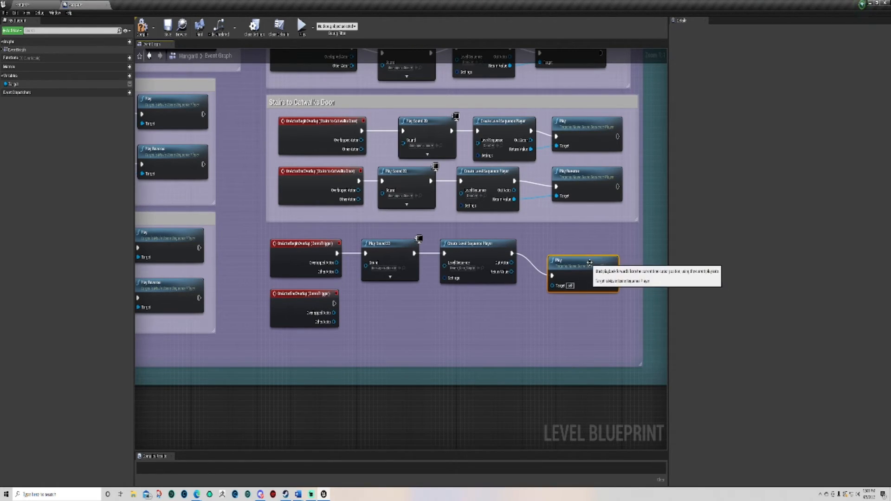
Move the new Play node up beside the Create Level Sequence Player node and connect the Return Value to its Target
left_click_drag(585, 258, 582, 242)
left_click_drag(511, 272, 560, 240)
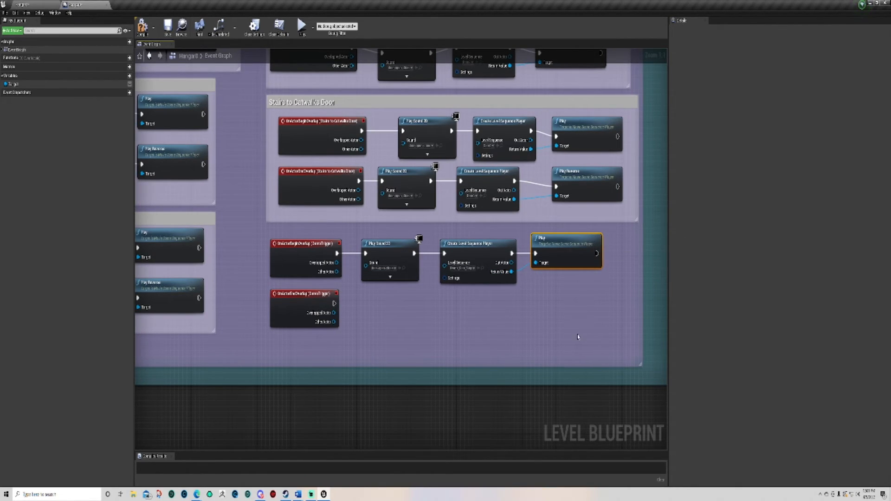
key("ctrl+z")
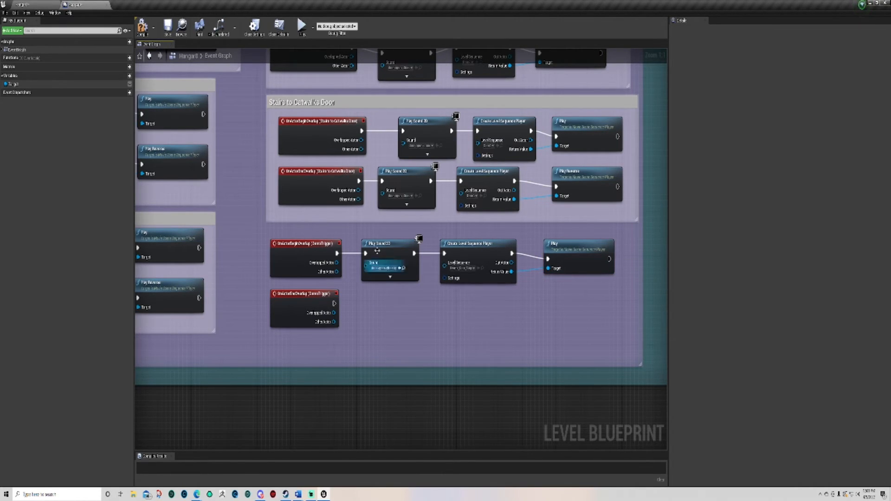
left_click_drag(448, 211, 592, 169)
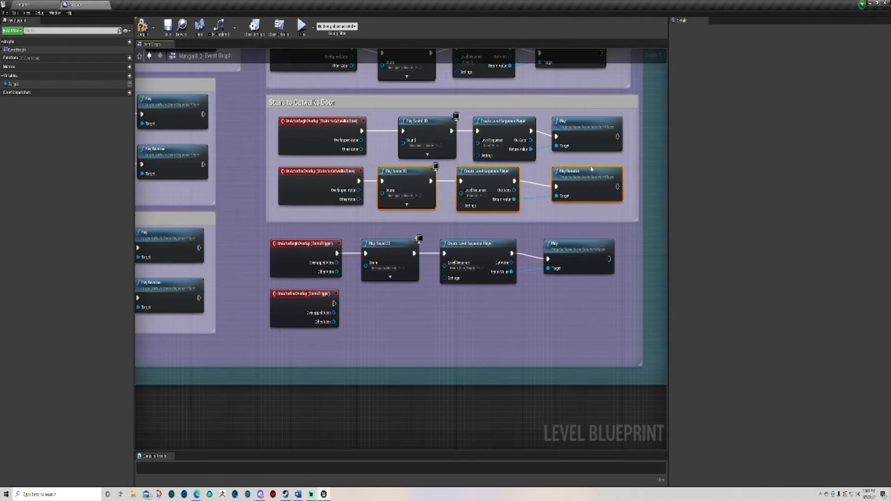
left_click(432, 349)
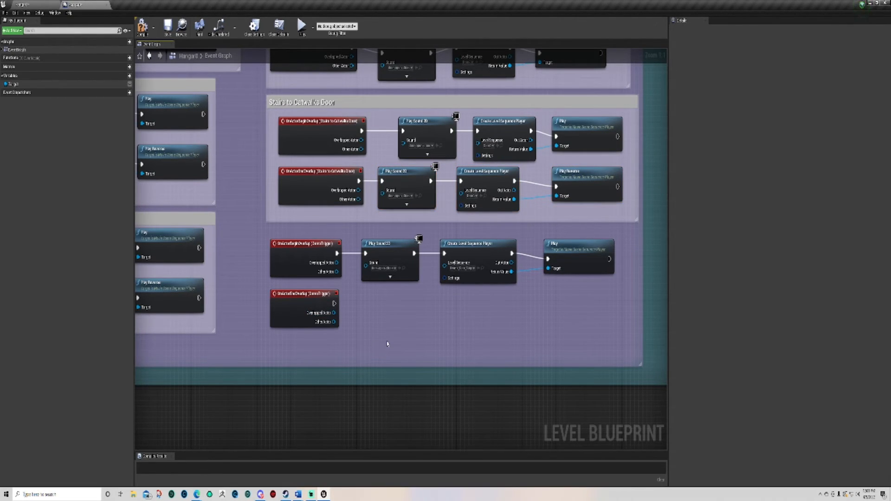
key("ctrl+v")
left_click_drag(339, 345, 393, 306)
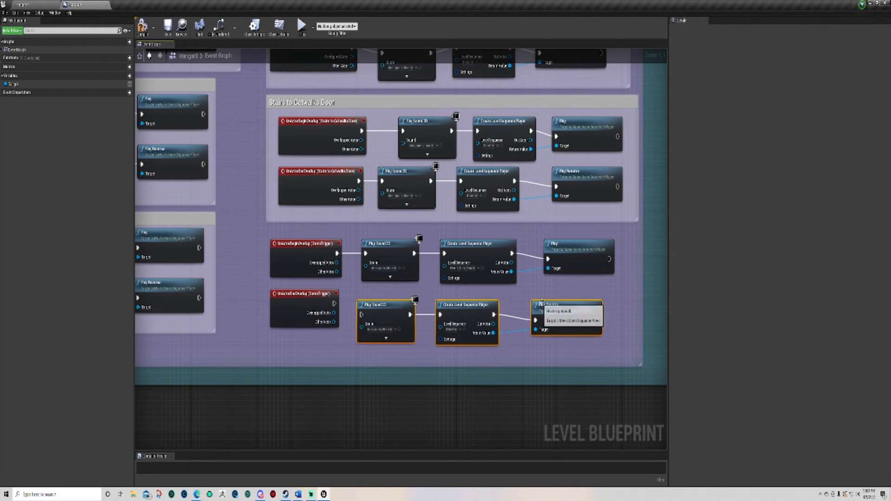
key("ctrl+z")
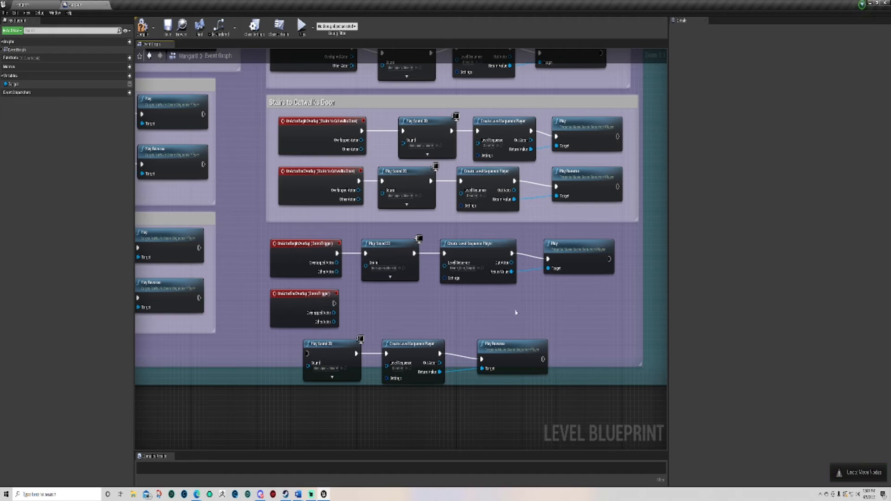
key("ctrl+z")
Duplicate the Demo_Trigger sound, sequence player and Play nodes below the originals and connect the copies to the end-overlap event
left_click_drag(376, 305, 608, 247)
key("ctrl+v")
left_click_drag(332, 346, 396, 301)
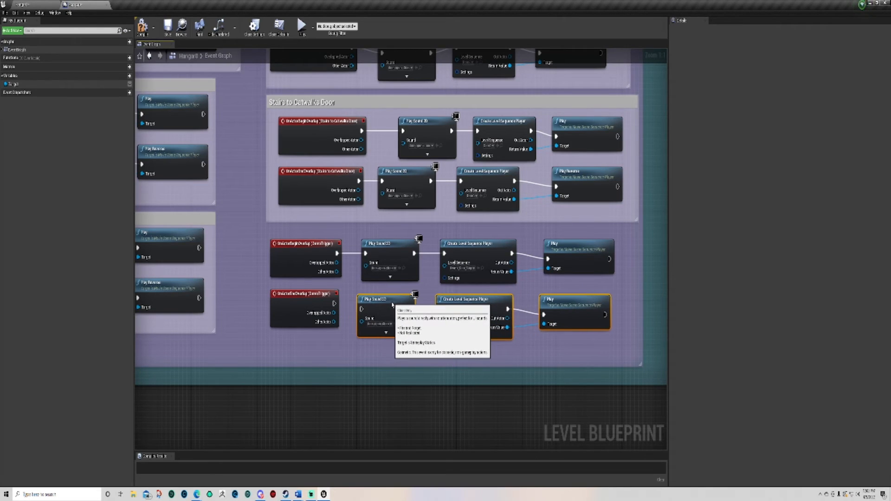
left_click_drag(334, 304, 362, 310)
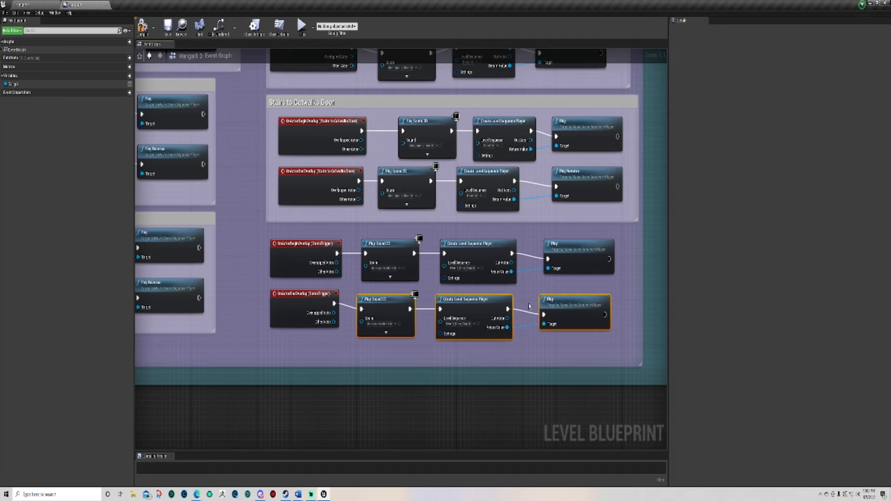
Replace the duplicated Play node with a Play Reverse node and connect the sequence player's Return Value to its Target
left_click(583, 301)
key("Delete")
left_click_drag(508, 308, 548, 305)
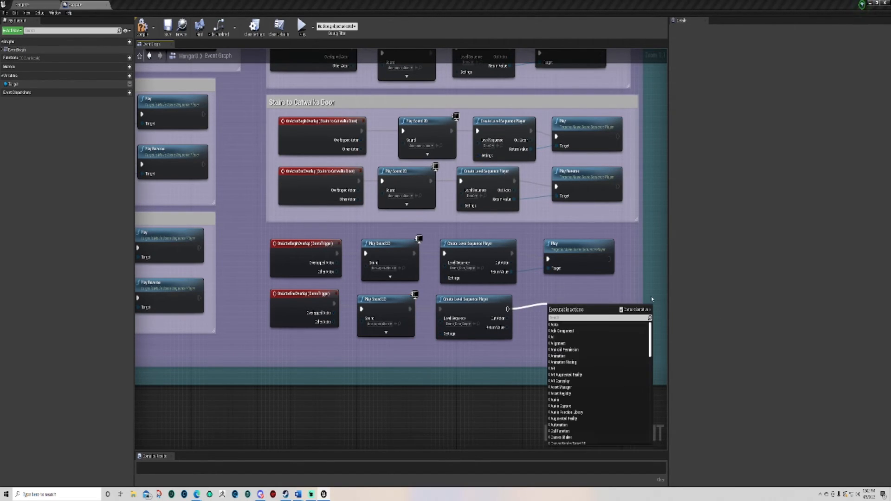
type("play reve")
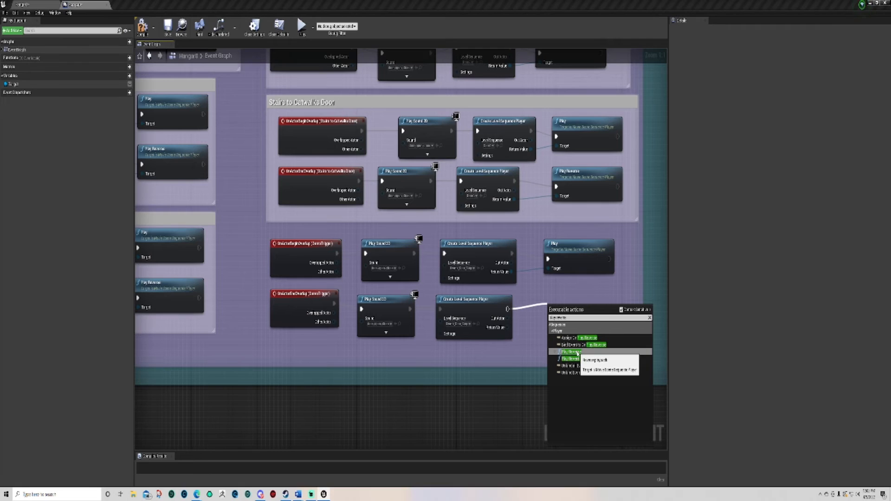
left_click(578, 353)
left_click_drag(575, 320, 567, 303)
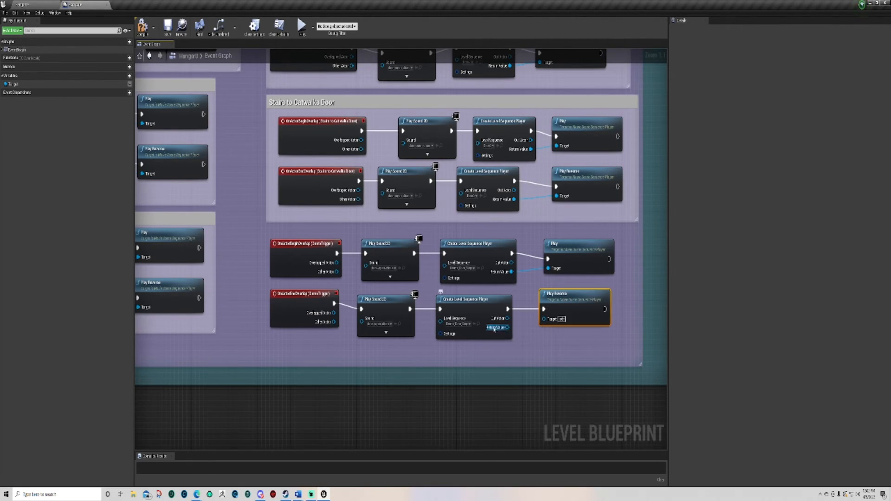
left_click_drag(506, 328, 545, 319)
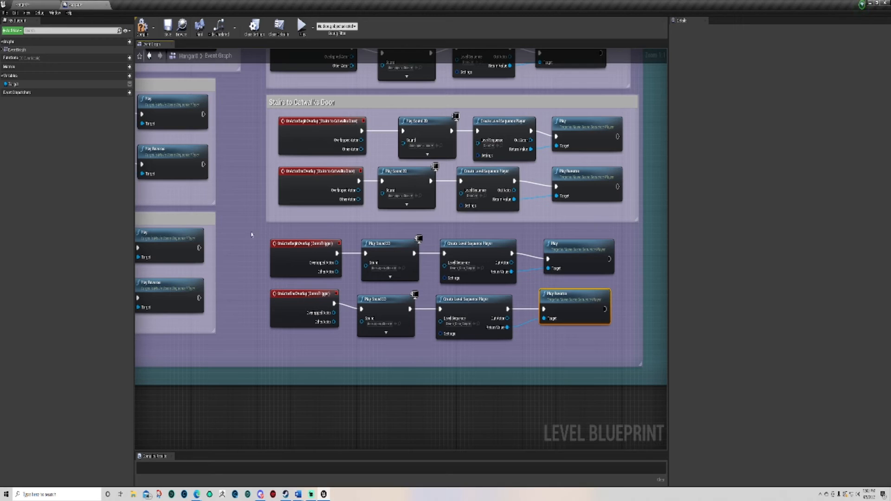
Enclose all the Demo_Trigger nodes in a comment box titled "Demo Door"
left_click_drag(263, 236, 634, 355)
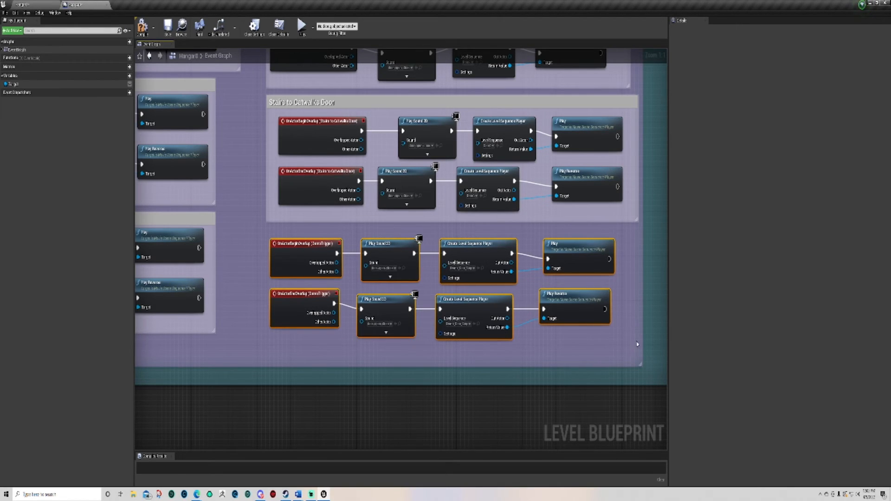
key("c")
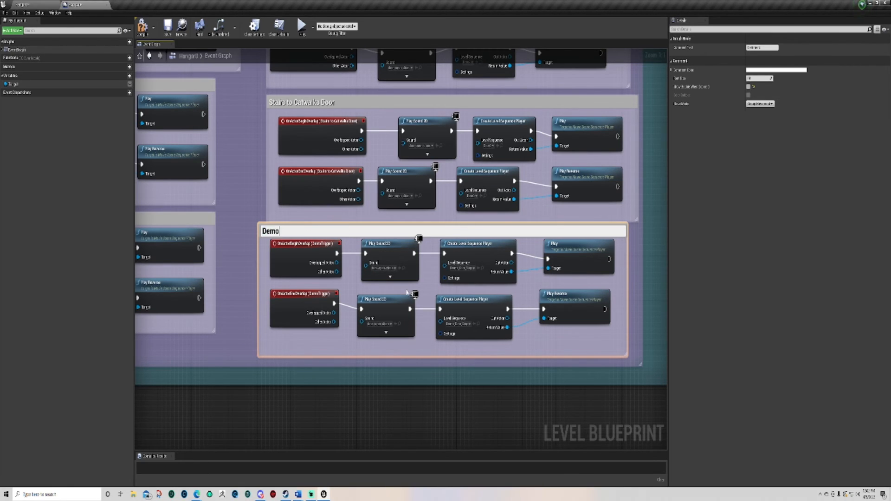
key("Return")
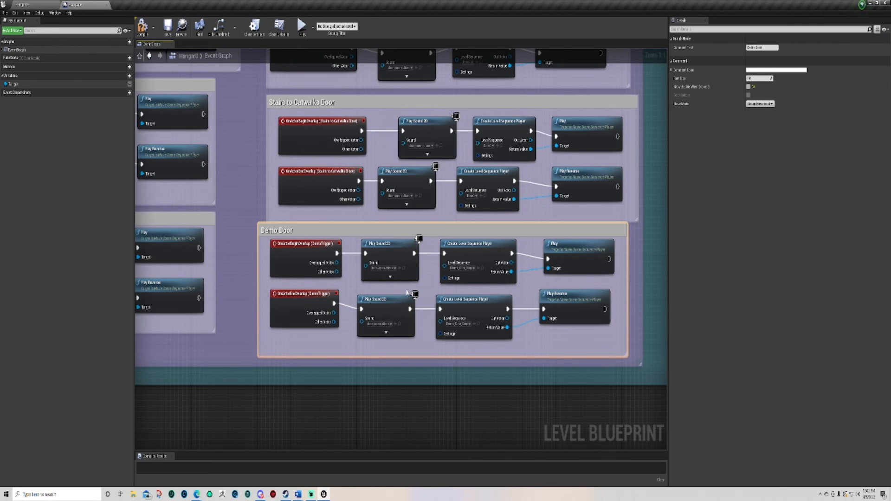
Change the Demo Door comment box's colour to light yellow and compile the Level Blueprint
left_click(776, 70)
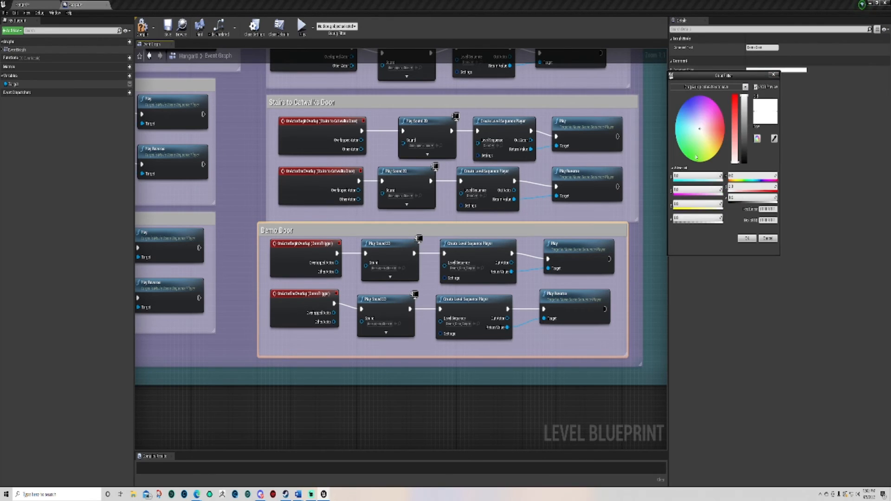
left_click(733, 122)
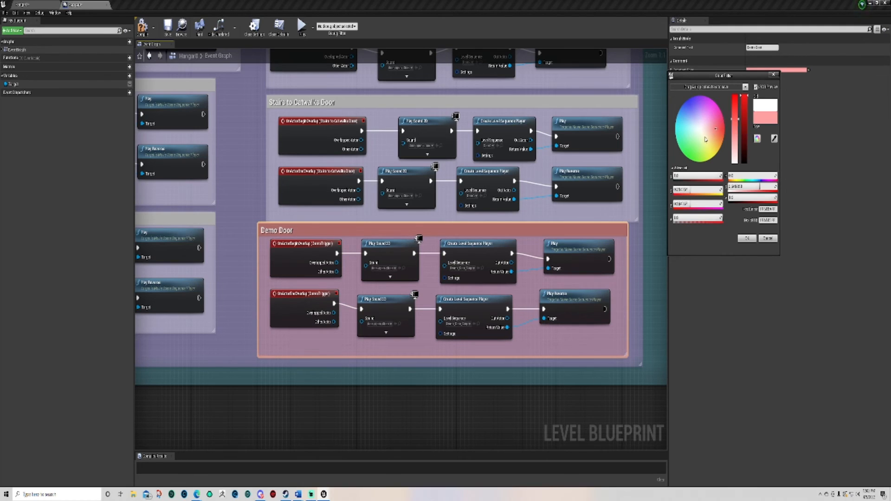
left_click_drag(707, 138, 711, 154)
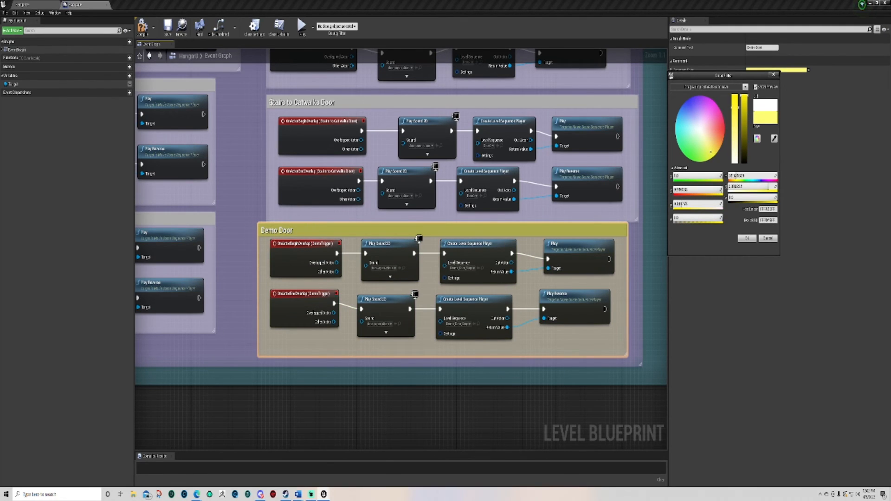
left_click(142, 28)
left_click(328, 367)
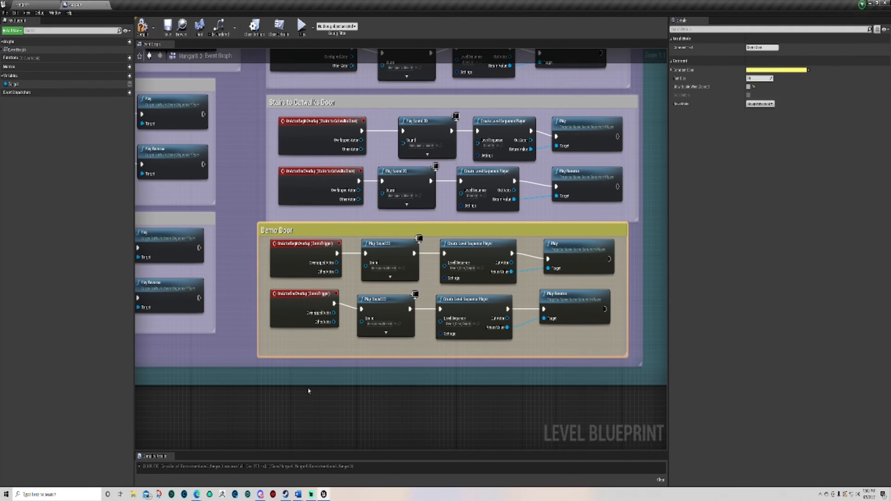
left_click(144, 27)
Return to the level, start playing it in the editor and run the character up to the demo door to test its trigger
left_click(41, 11)
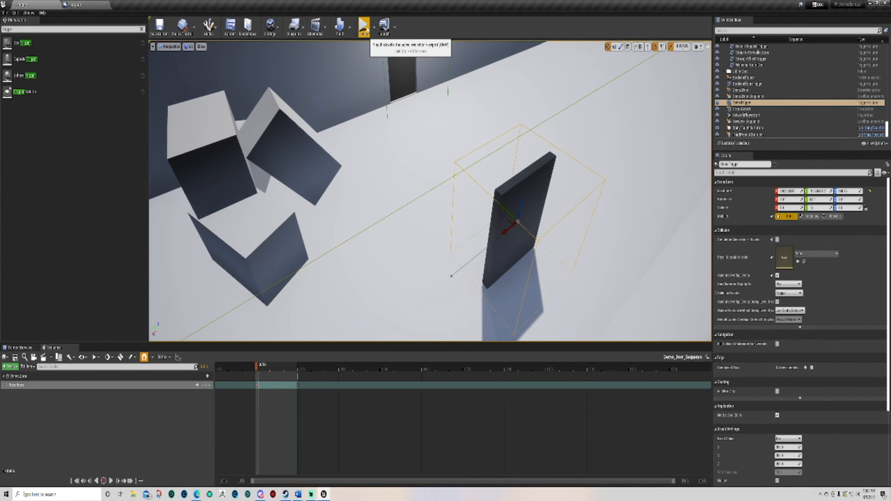
left_click(363, 26)
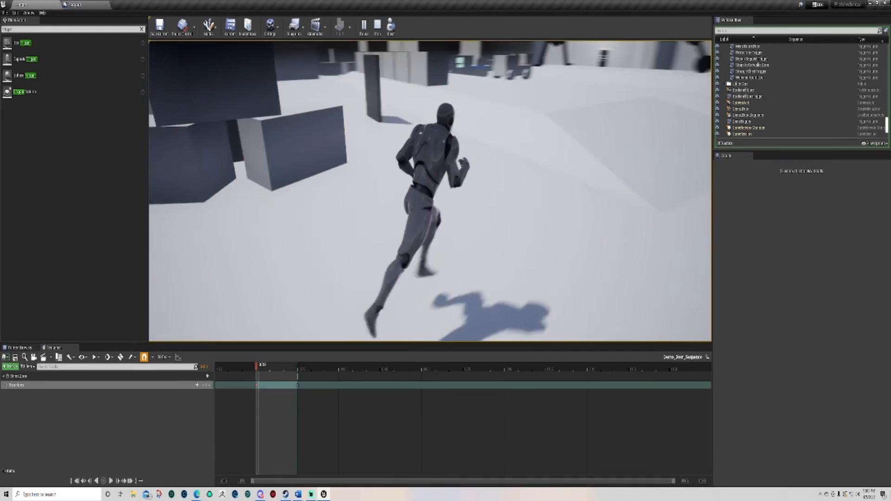
key("d")
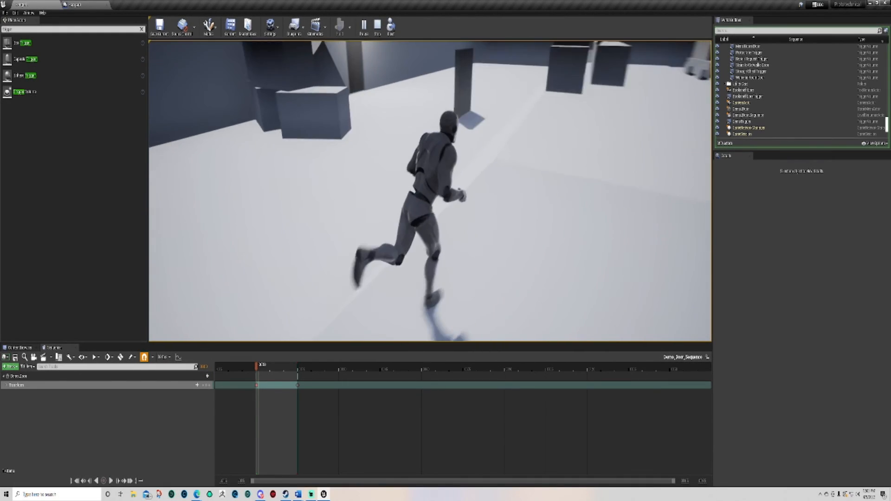
key("s")
key("d")
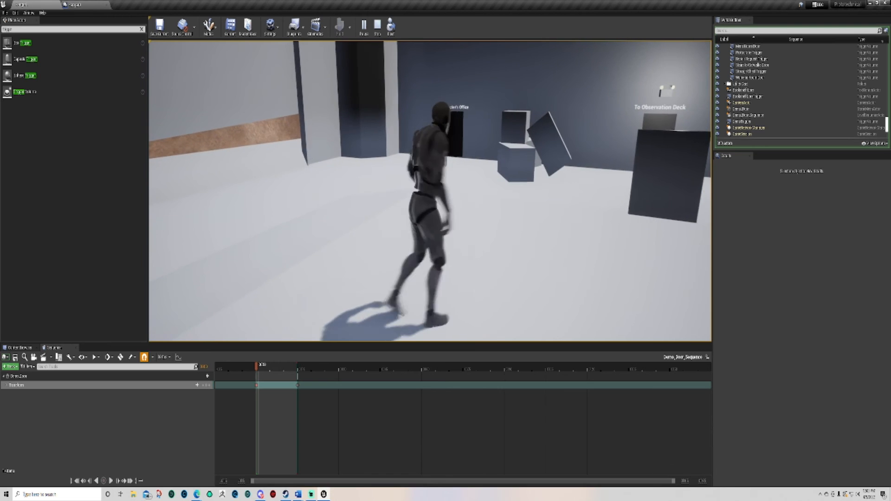
key("w")
key("w")
key("d")
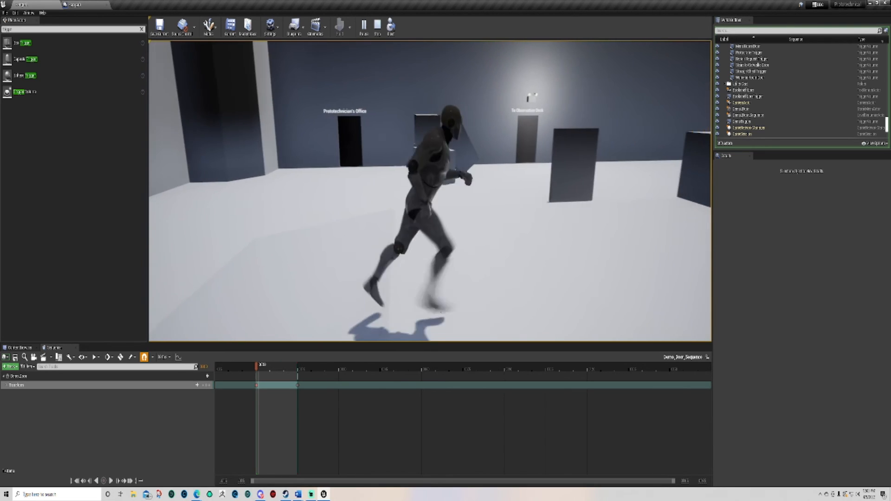
key("w")
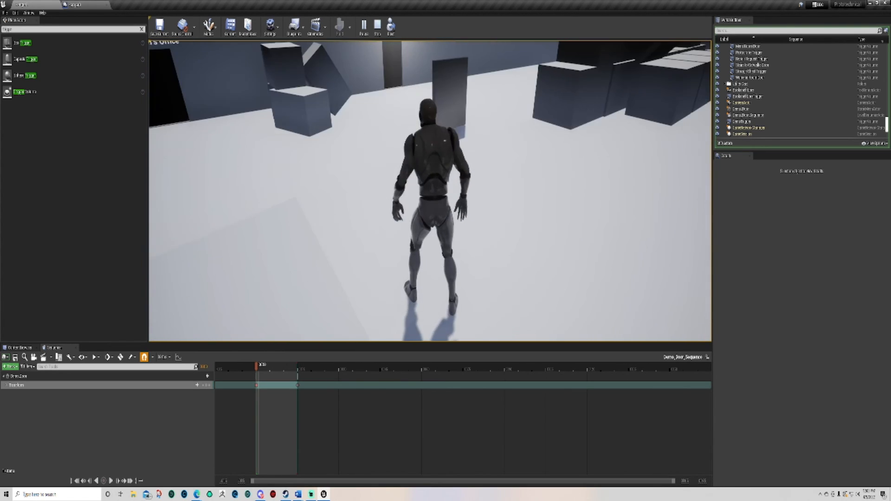
key("w")
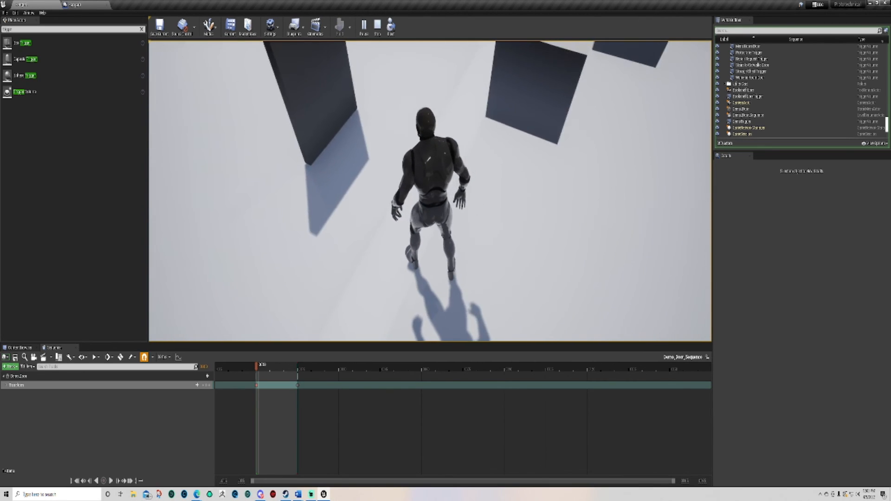
Run the character around the demo door and approach it from different sides to check the opening animation
key("w")
key("d")
key("a")
key("w")
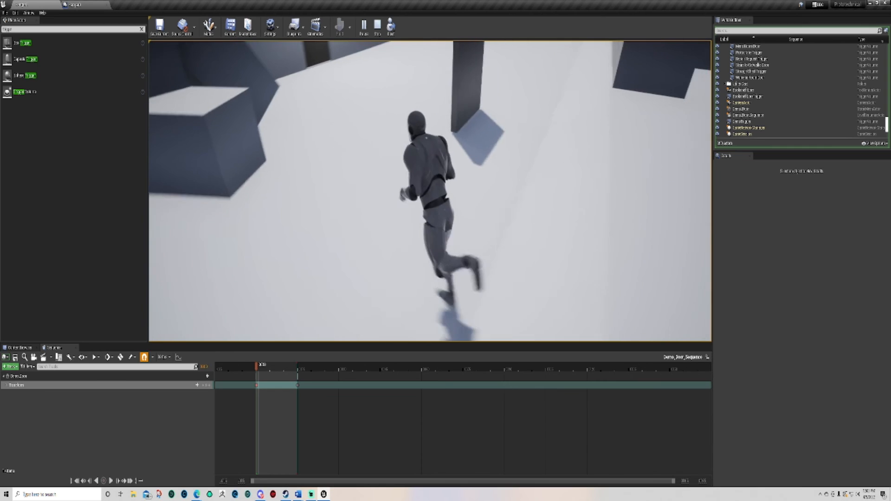
key("d")
key("w")
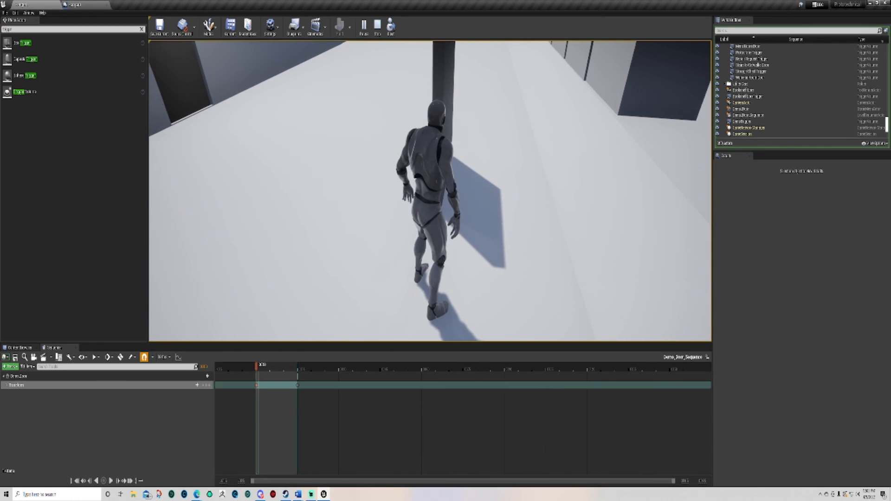
key("s")
key("d")
key("w")
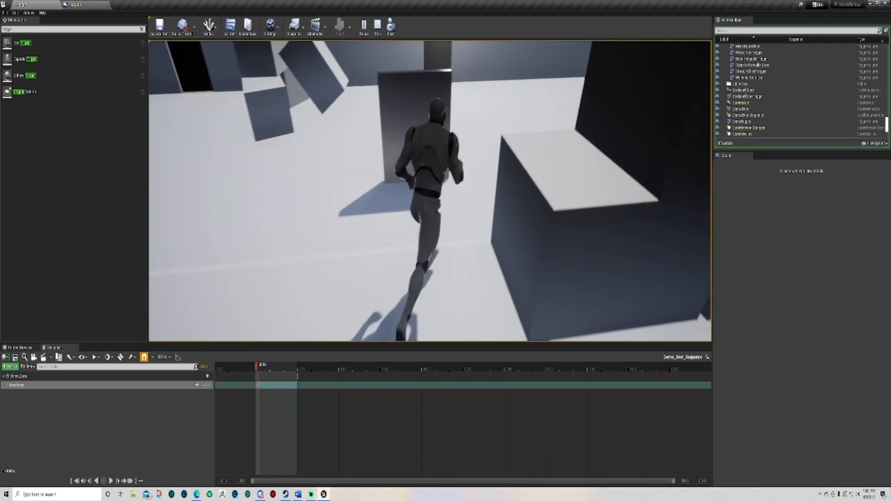
key("w")
key("d")
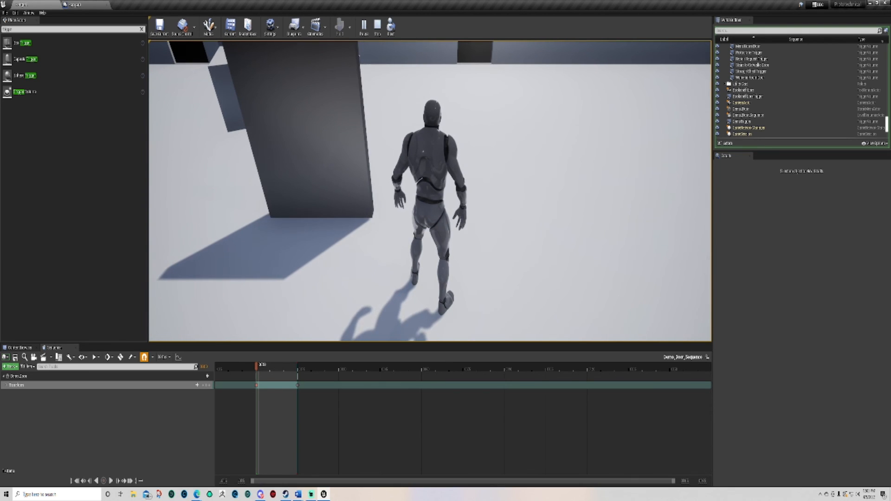
Move the character back and forth across the trigger area beside the demo door to test opening and closing
key("d")
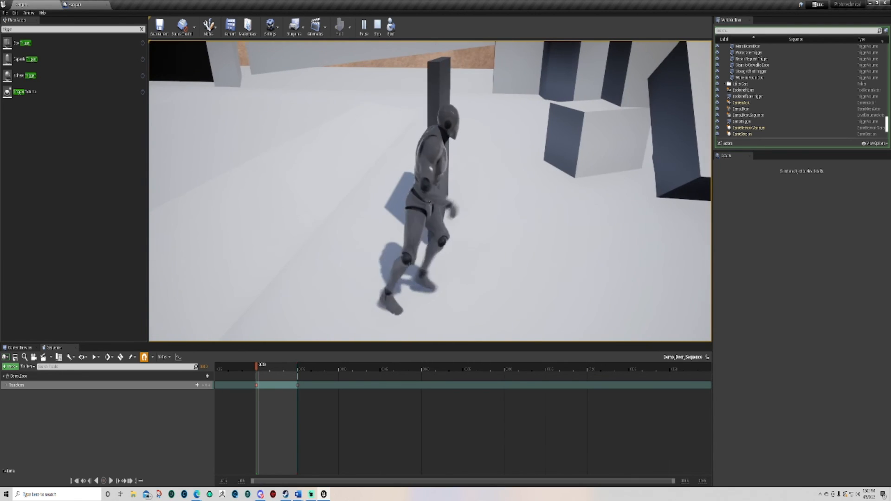
key("a")
key("d")
key("a")
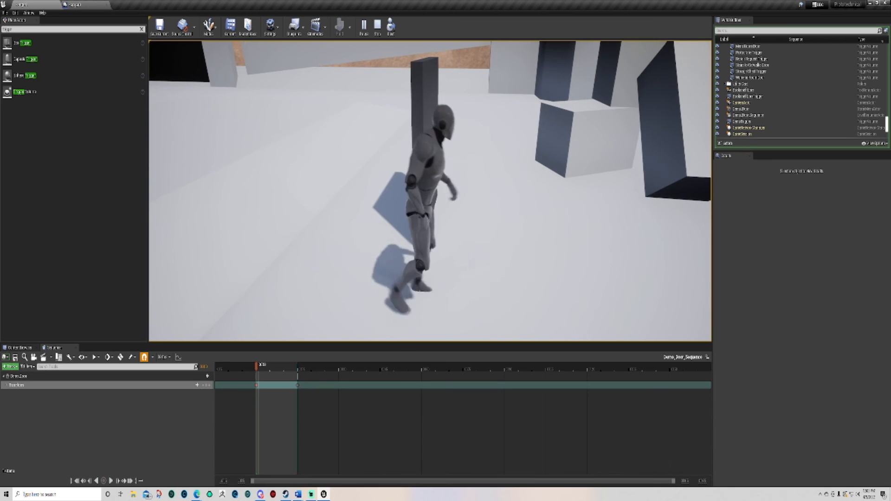
key("d")
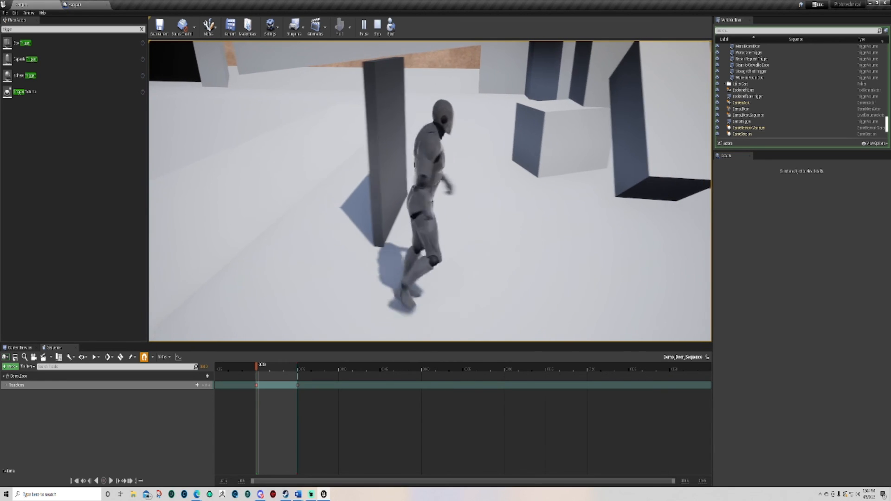
key("a")
key("d")
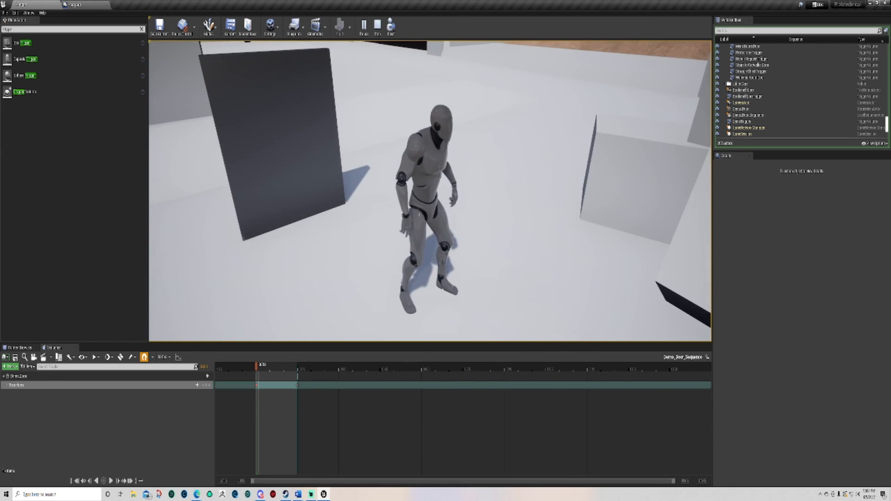
key("a")
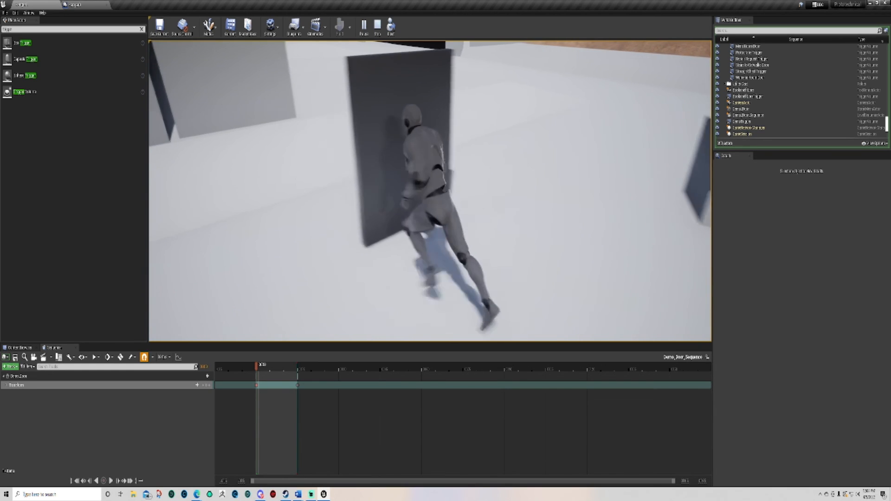
key("w")
key("d")
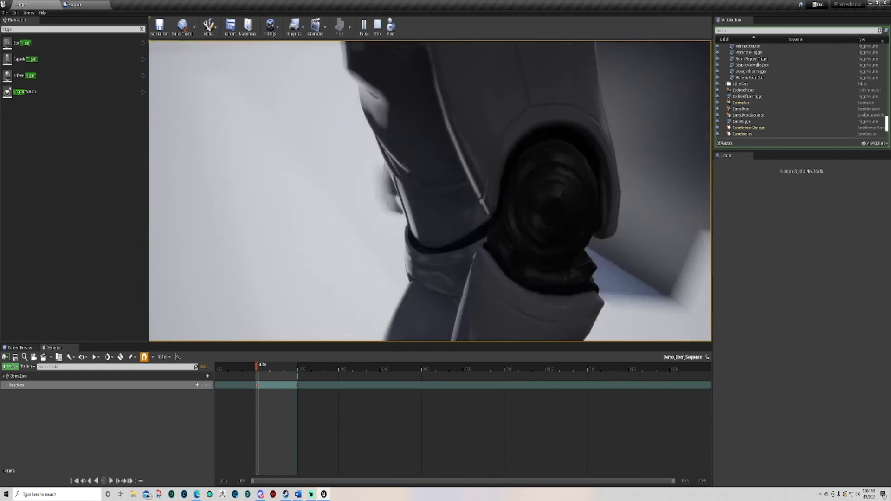
key("d")
key("a")
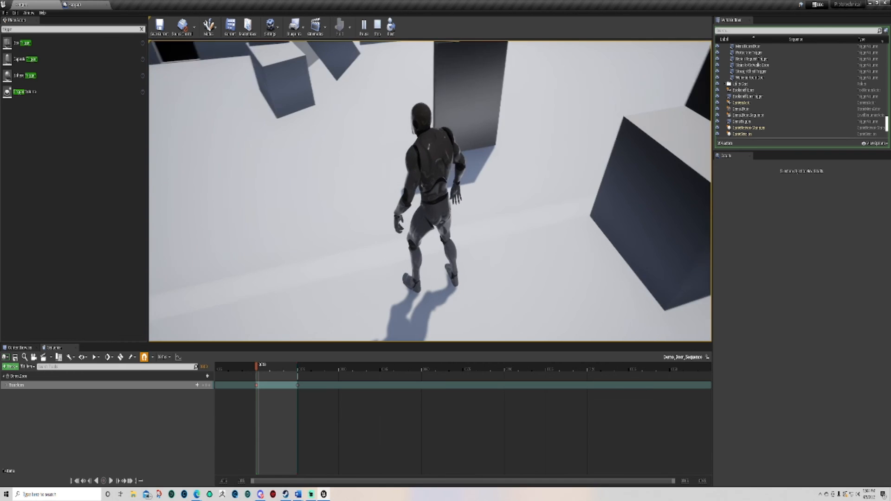